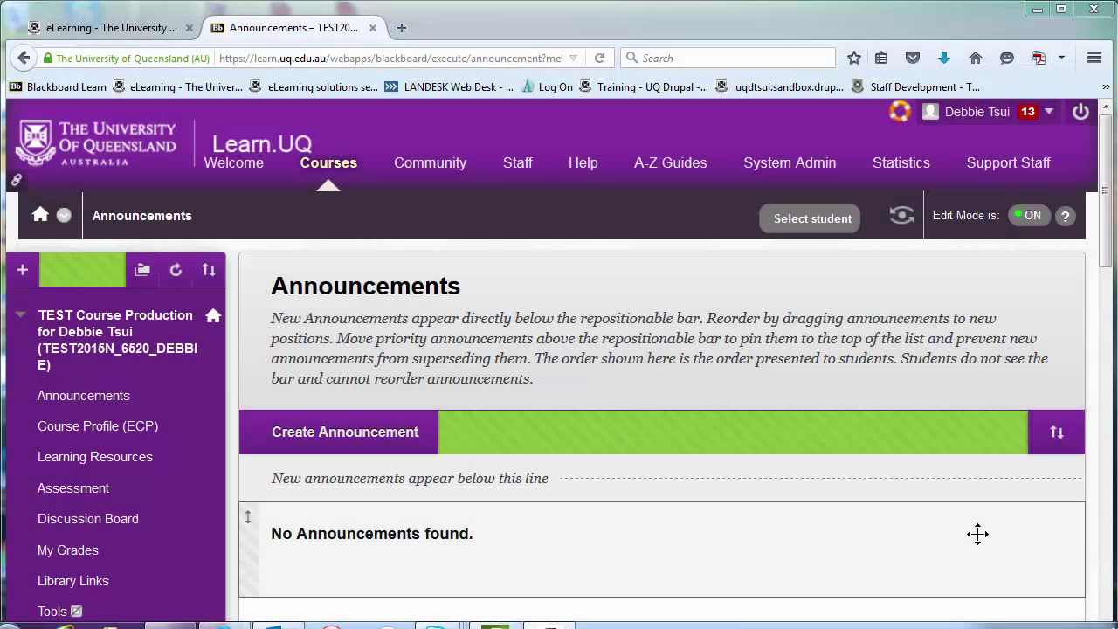
Open the course's Surveys list from Tests, Surveys, and Pools and start building a new survey
{"action": "left_click_drag", "start_coordinate": [1106, 242], "coordinate": [1109, 521]}
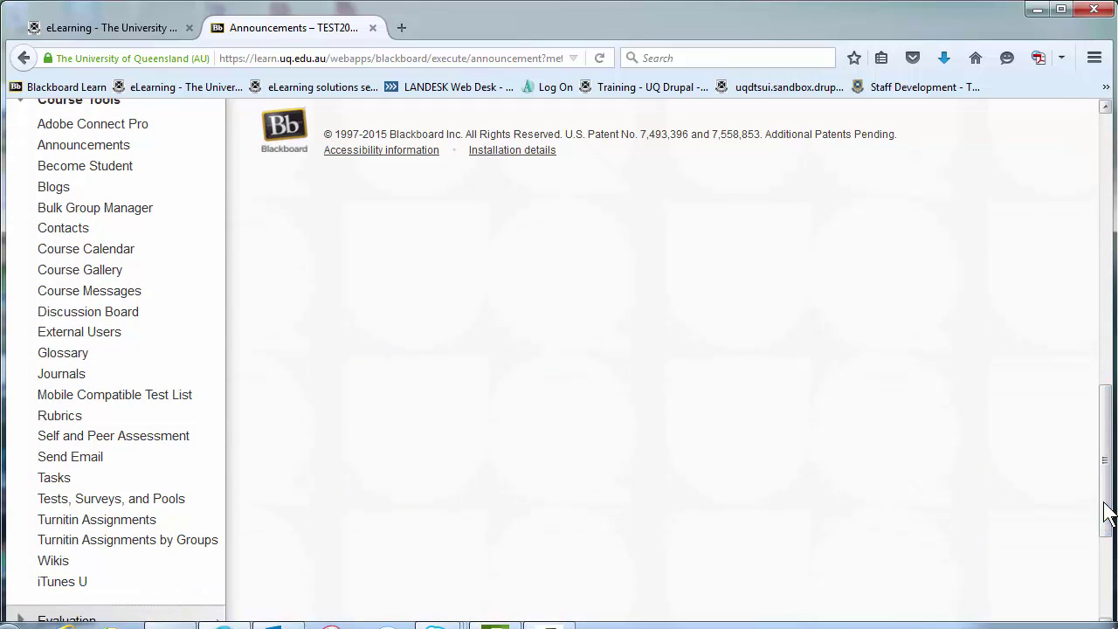
{"action": "left_click", "coordinate": [150, 501]}
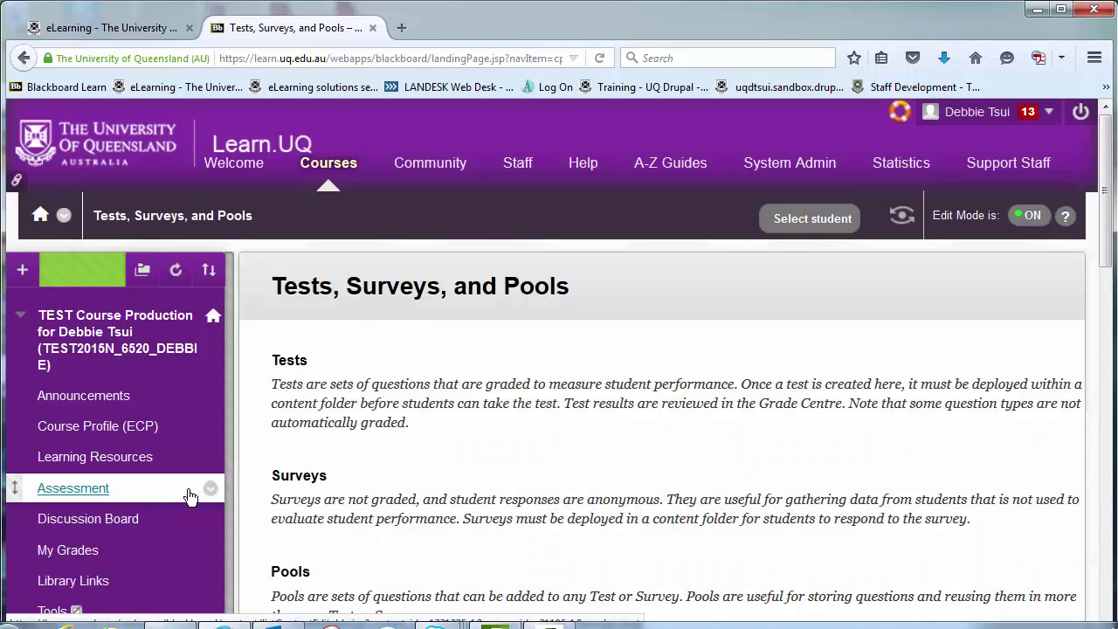
{"action": "left_click", "coordinate": [301, 483]}
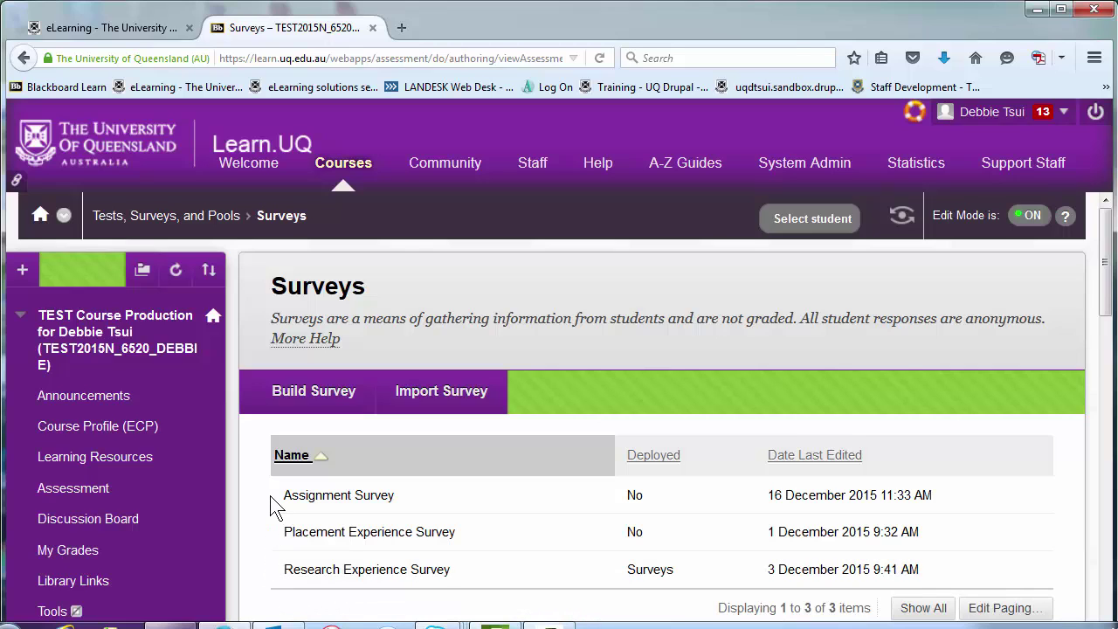
{"action": "left_click", "coordinate": [313, 390]}
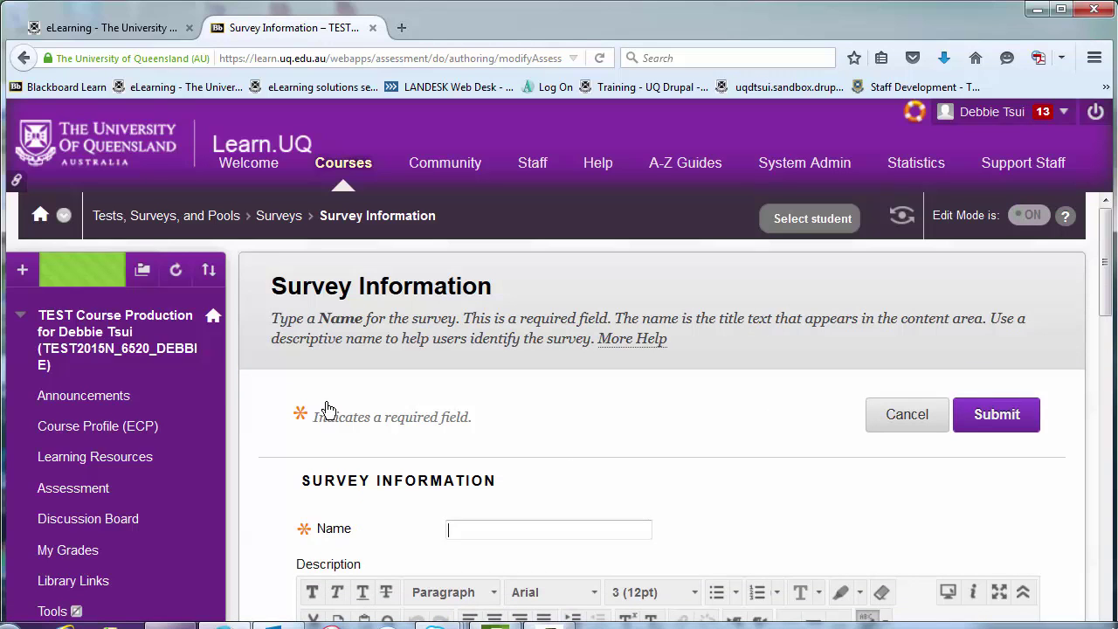
Name the survey "In class active learning tools experience"
{"action": "scroll", "coordinate": [326, 404], "scroll_direction": "down", "scroll_amount": 2}
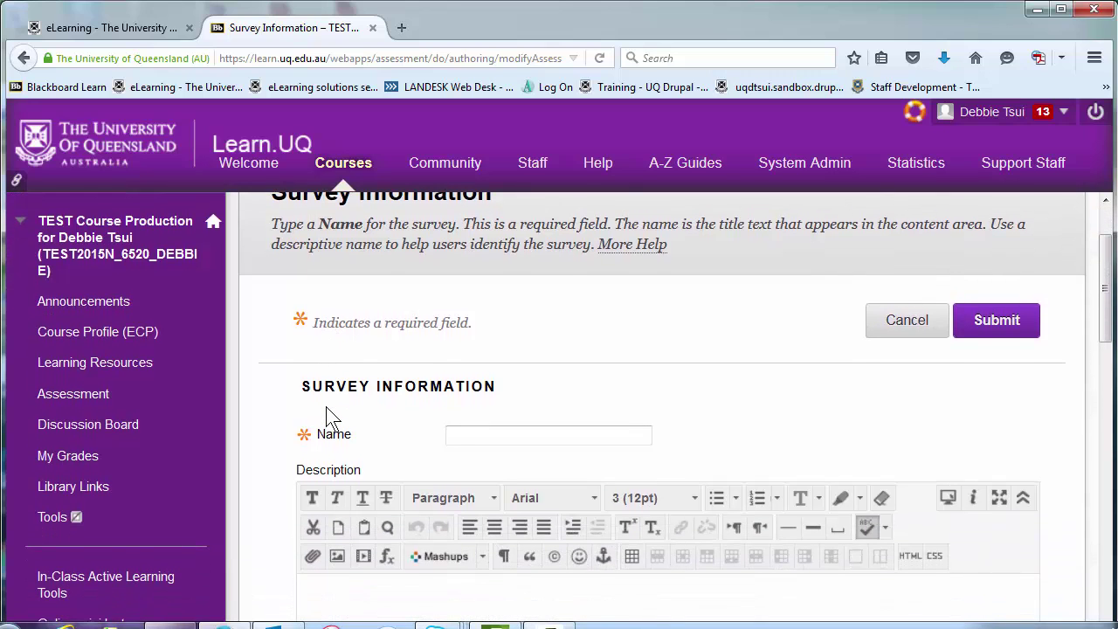
{"action": "scroll", "coordinate": [326, 404], "scroll_direction": "down", "scroll_amount": 1}
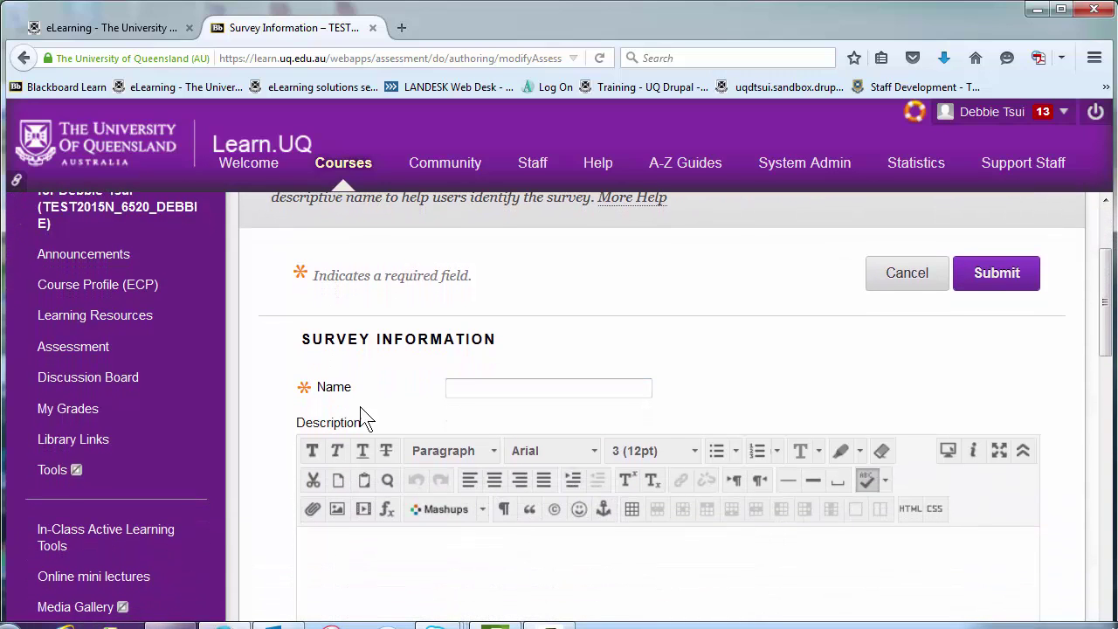
{"action": "left_click", "coordinate": [506, 387]}
{"action": "left_click", "coordinate": [742, 378]}
{"action": "left_click", "coordinate": [608, 390]}
{"action": "type", "text": "In"}
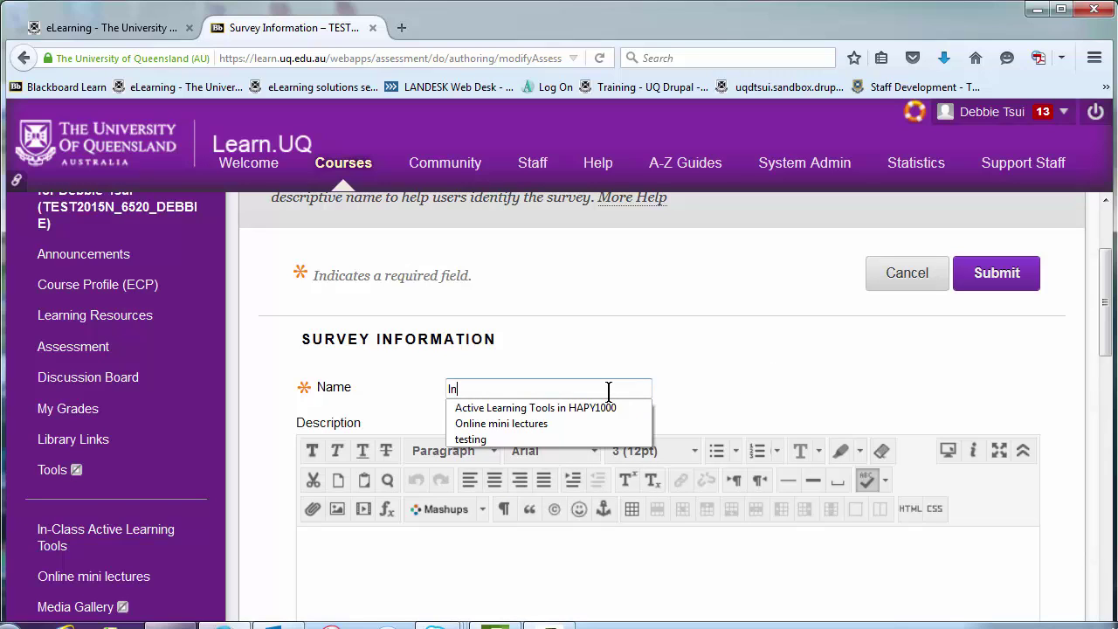
{"action": "type", "text": " class ac"}
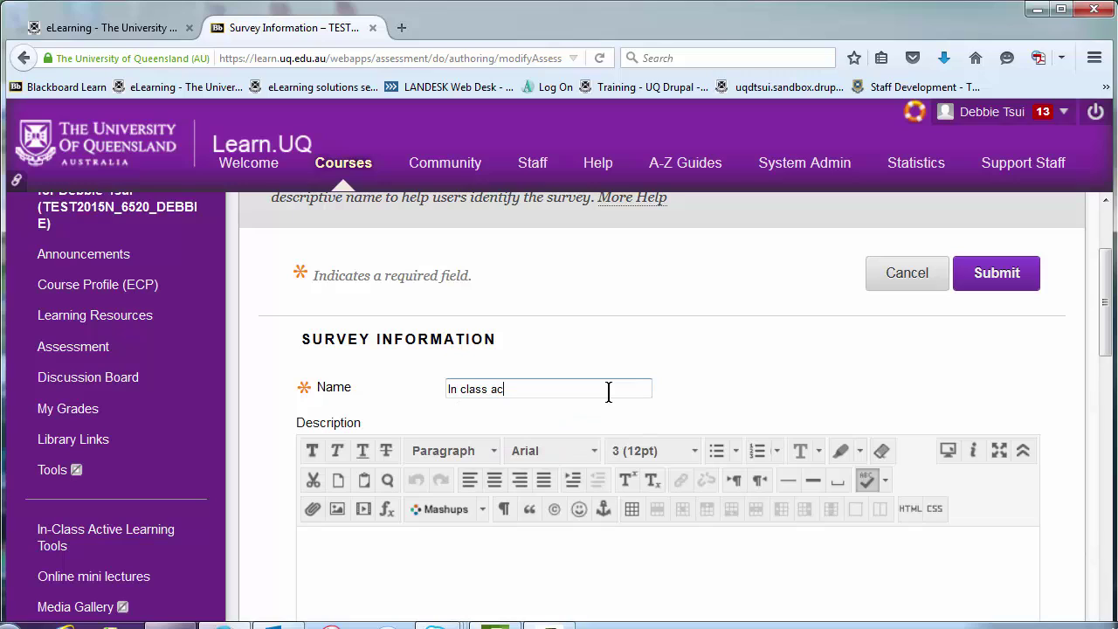
{"action": "type", "text": "tive learning tools experien"}
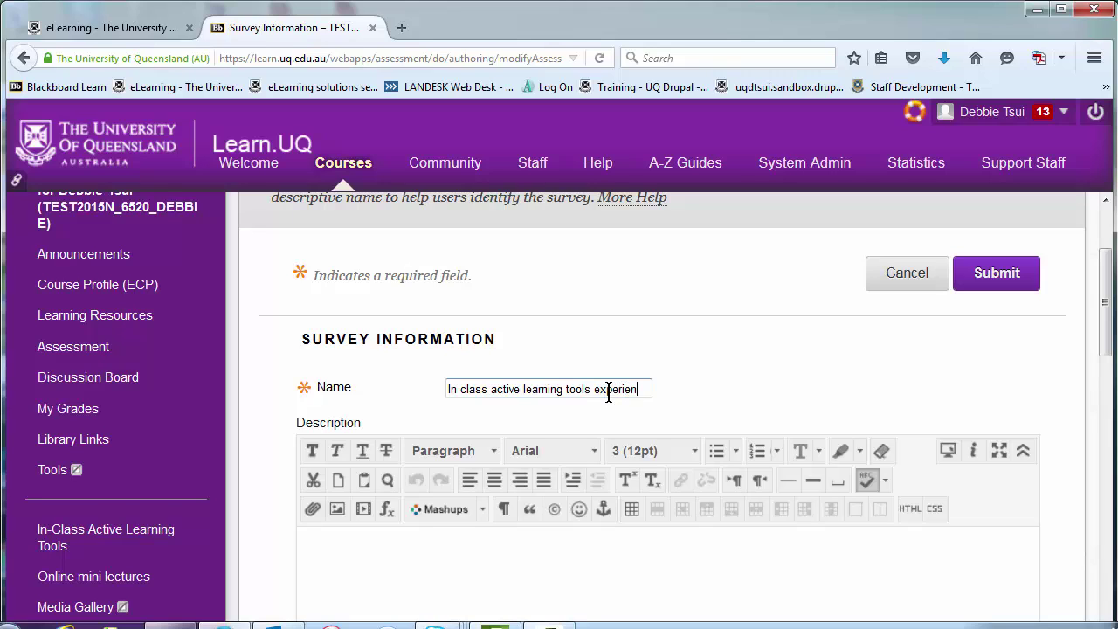
{"action": "type", "text": "ce"}
Leave the survey's description and instructions blank and submit the survey information
{"action": "scroll", "coordinate": [547, 568], "scroll_direction": "down", "scroll_amount": 2}
{"action": "left_click", "coordinate": [357, 450]}
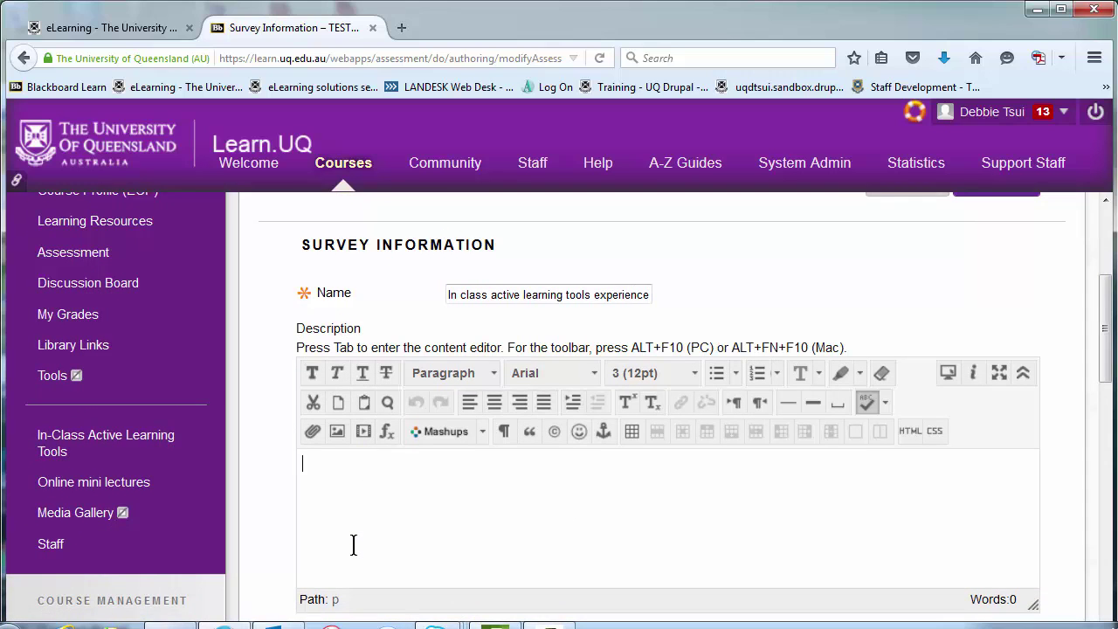
{"action": "scroll", "coordinate": [354, 544], "scroll_direction": "down", "scroll_amount": 3}
{"action": "scroll", "coordinate": [357, 544], "scroll_direction": "down", "scroll_amount": 3}
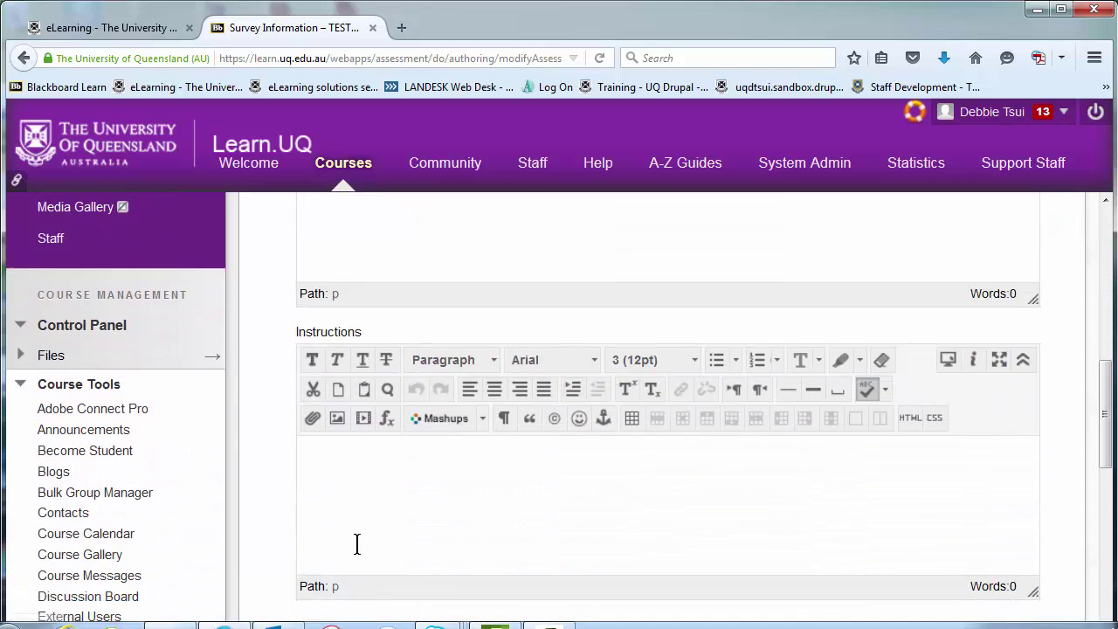
{"action": "scroll", "coordinate": [357, 545], "scroll_direction": "down", "scroll_amount": 2}
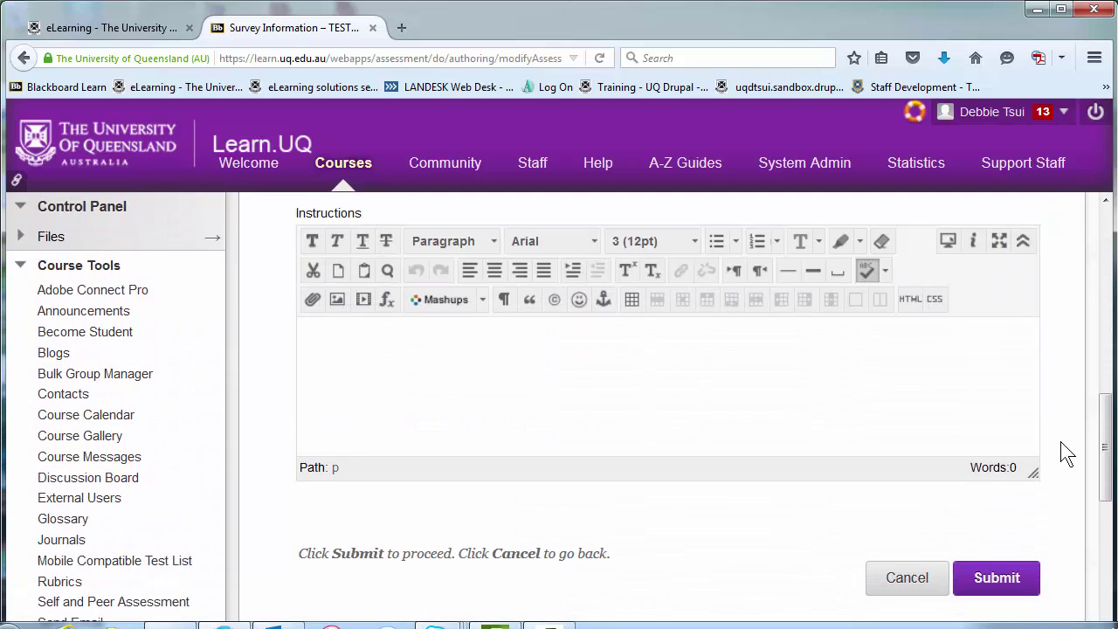
{"action": "left_click", "coordinate": [1011, 584]}
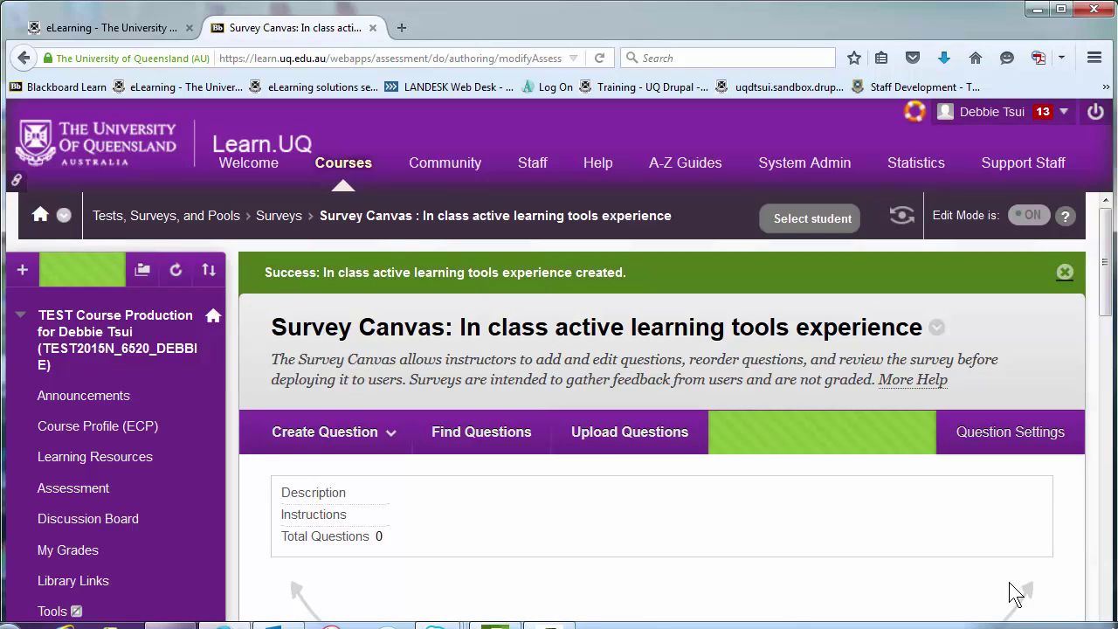
Look at the available question types and the A-Z Guides link on the eLearning site, and return to the survey canvas
{"action": "scroll", "coordinate": [1011, 593], "scroll_direction": "down", "scroll_amount": 1}
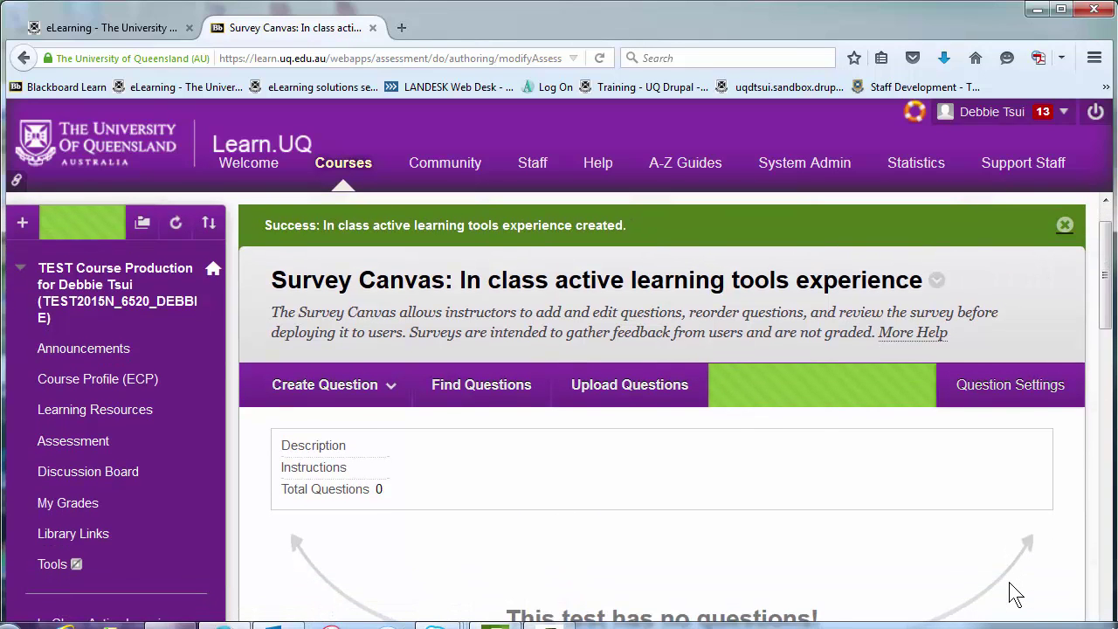
{"action": "left_click", "coordinate": [318, 393]}
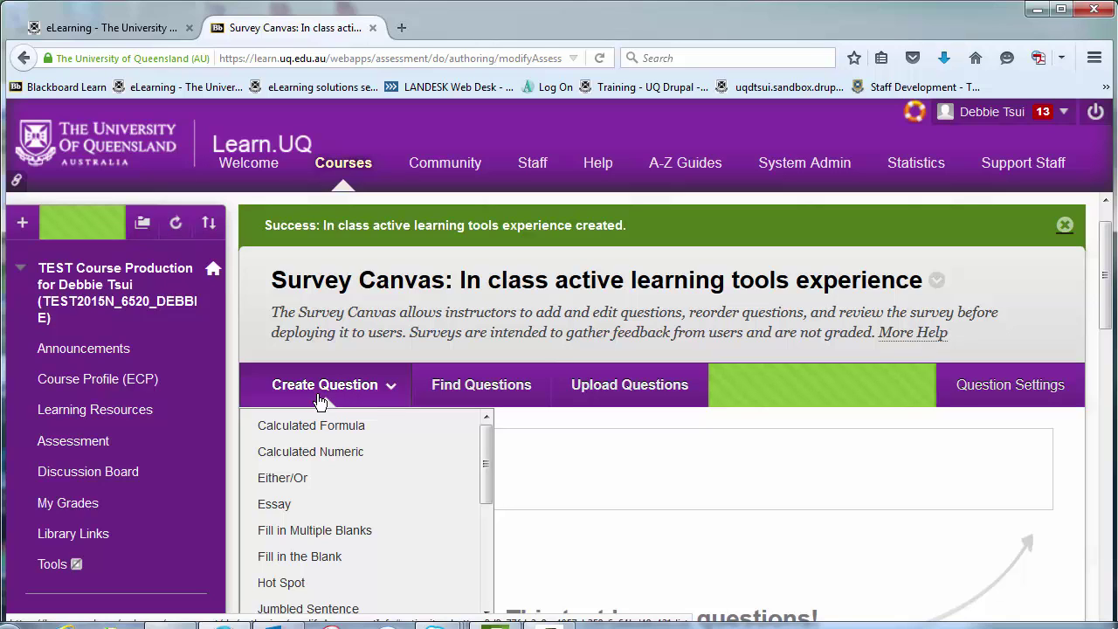
{"action": "left_click", "coordinate": [111, 28]}
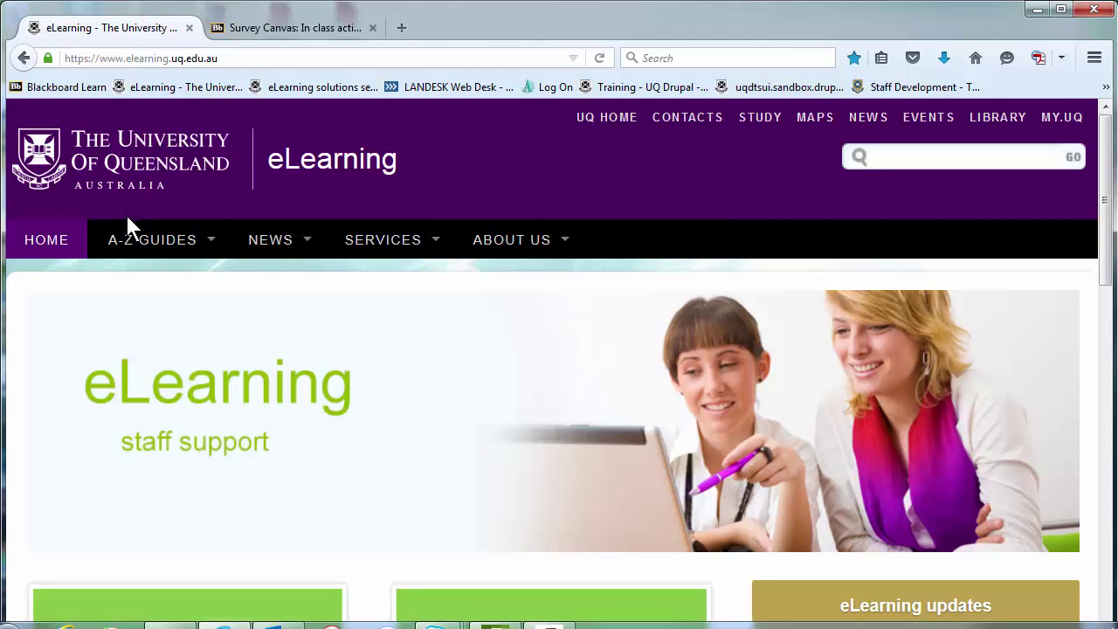
{"action": "scroll", "coordinate": [564, 548], "scroll_direction": "down", "scroll_amount": 10}
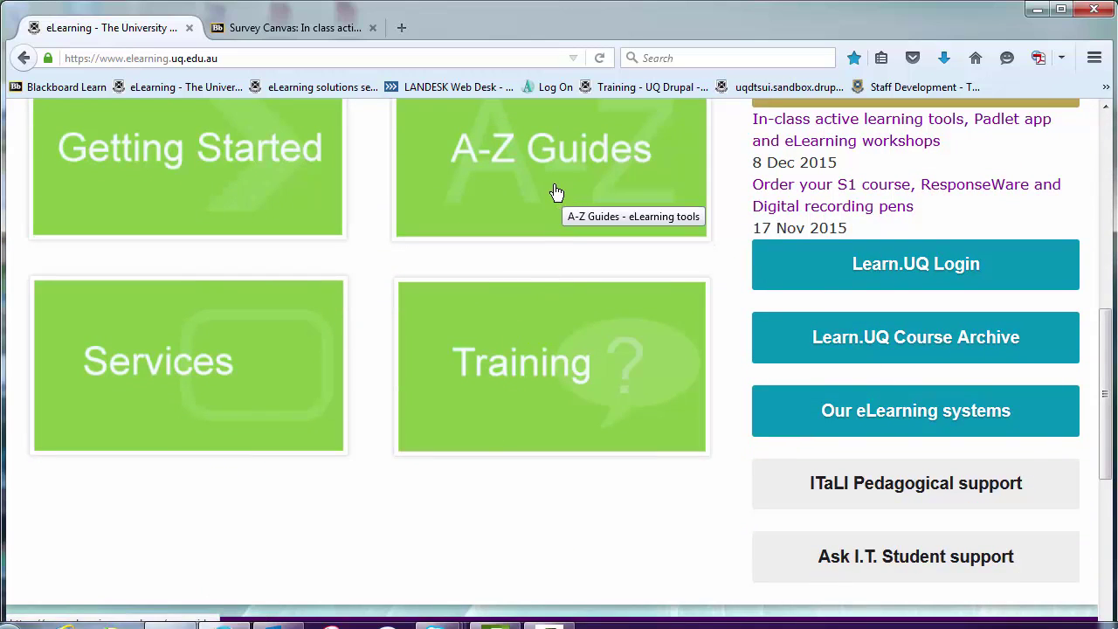
{"action": "left_click", "coordinate": [321, 27]}
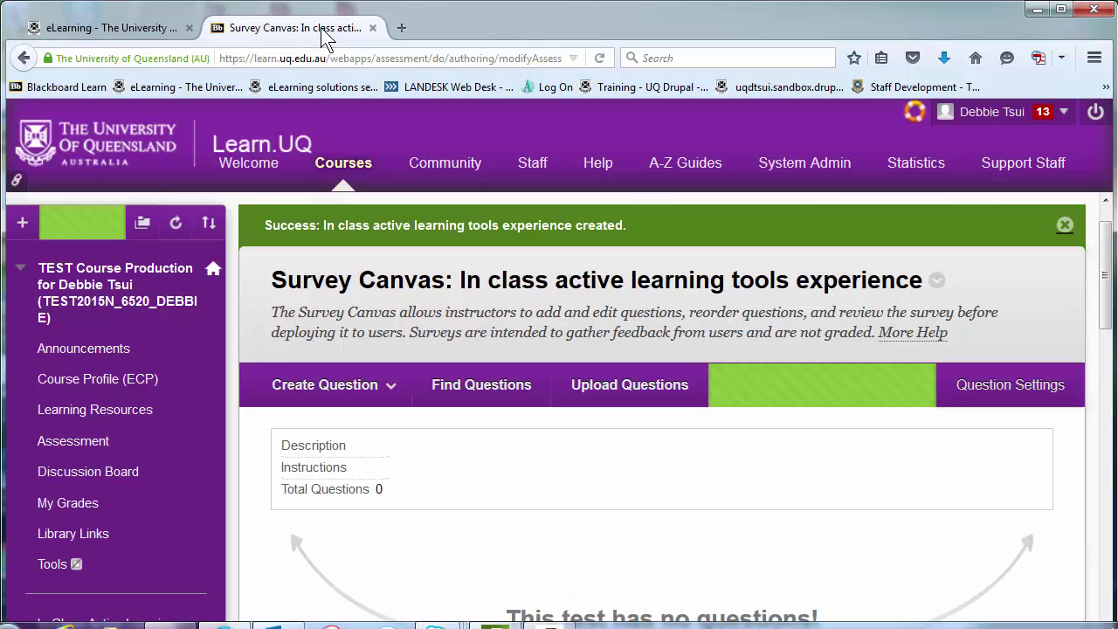
Create a new Opinion Scale/Likert question in the survey
{"action": "left_click", "coordinate": [325, 385]}
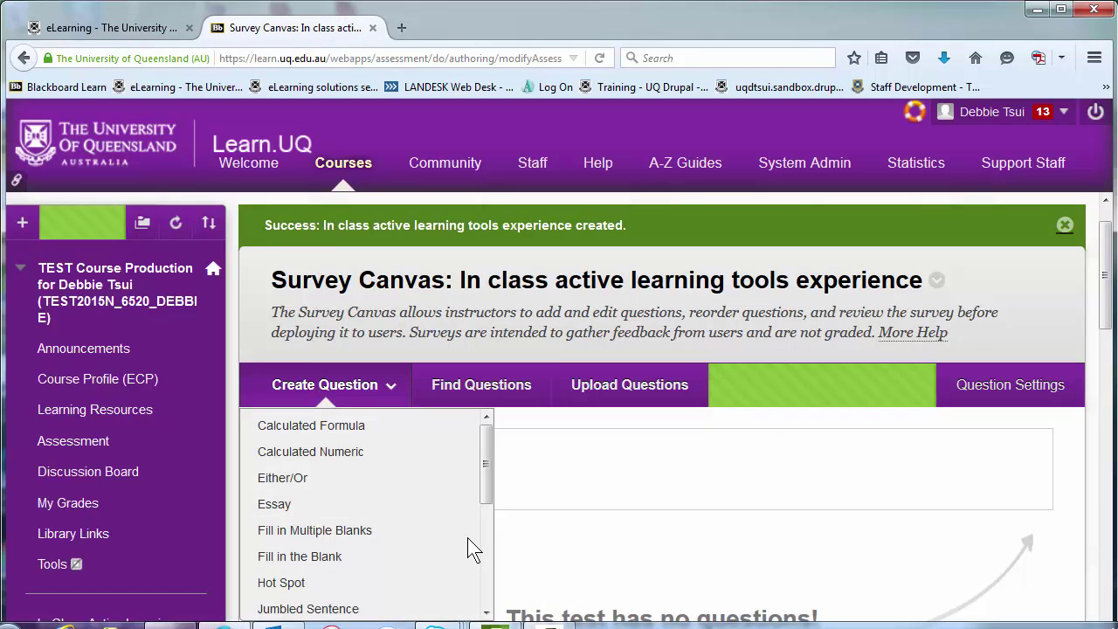
{"action": "scroll", "coordinate": [467, 537], "scroll_direction": "down", "scroll_amount": 1}
{"action": "scroll", "coordinate": [467, 535], "scroll_direction": "down", "scroll_amount": 3}
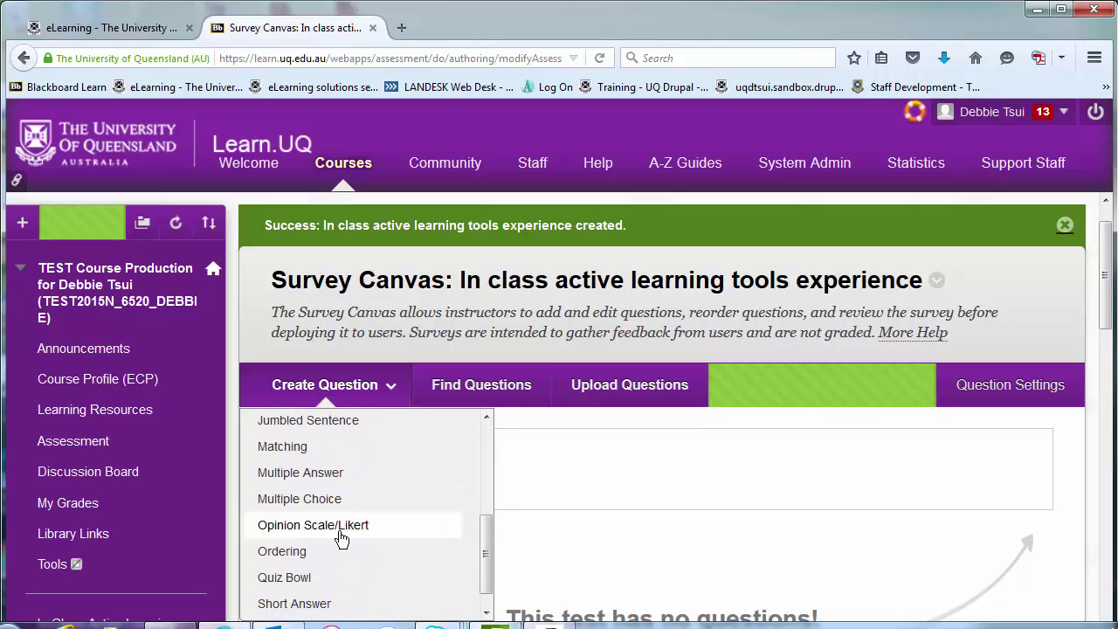
{"action": "left_click", "coordinate": [341, 539]}
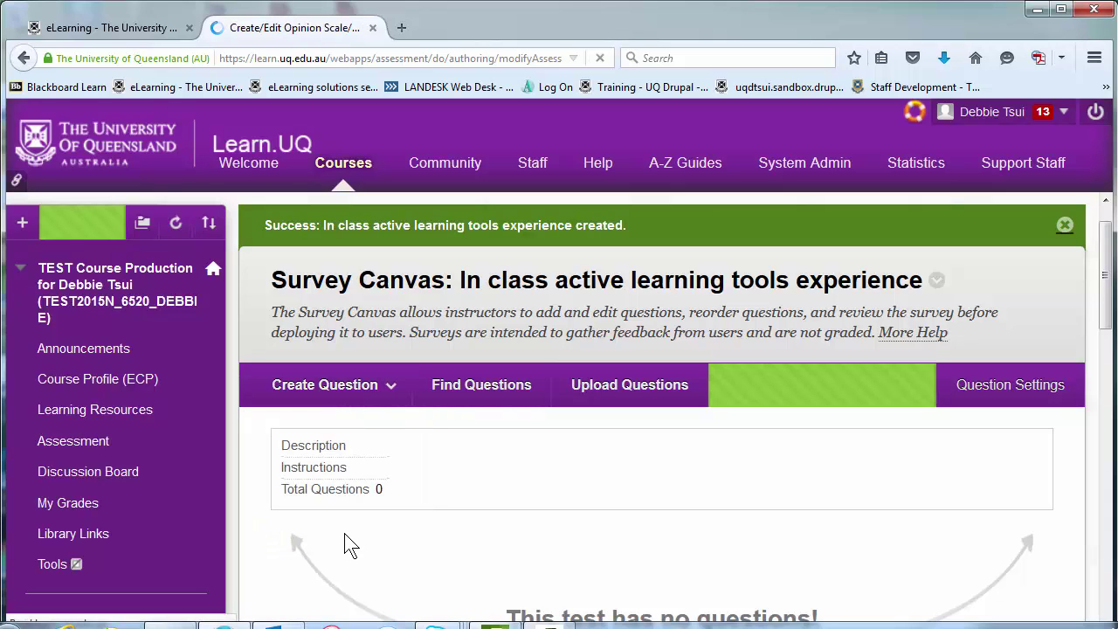
{"action": "scroll", "coordinate": [742, 572], "scroll_direction": "down", "scroll_amount": 3}
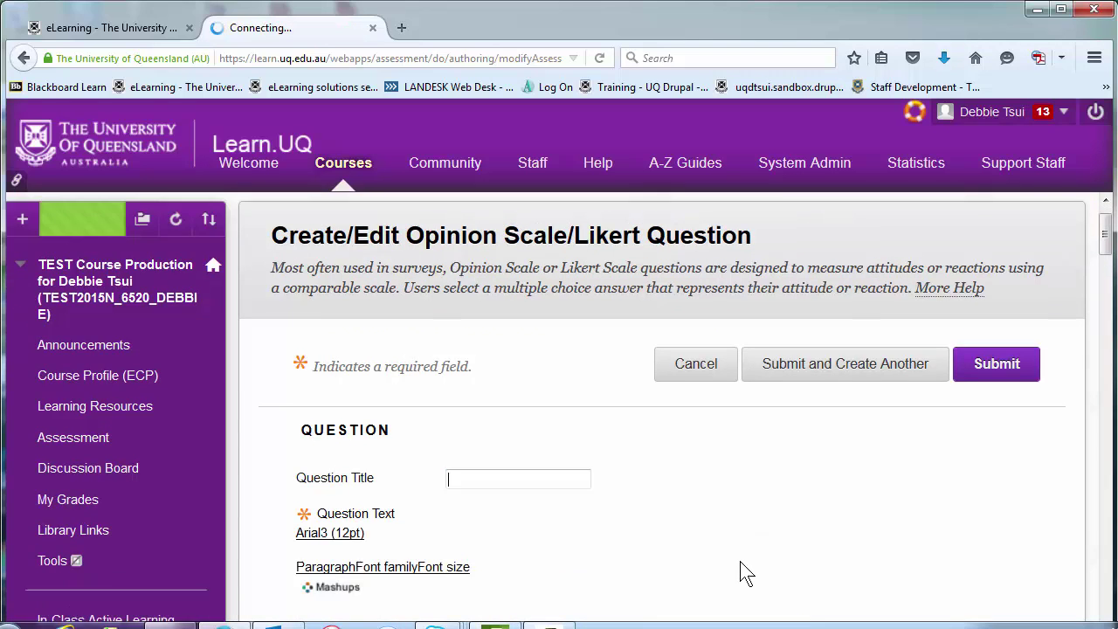
Enter the question text "I enjoyed using in class active learning tools in class"
{"action": "scroll", "coordinate": [740, 564], "scroll_direction": "down", "scroll_amount": 1}
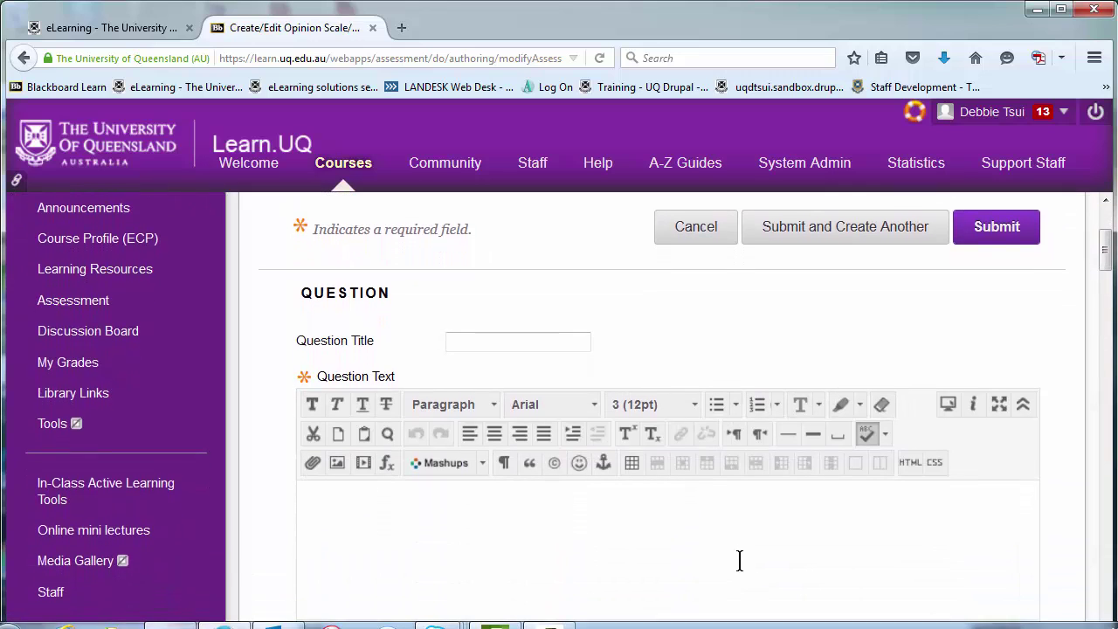
{"action": "left_click", "coordinate": [408, 521]}
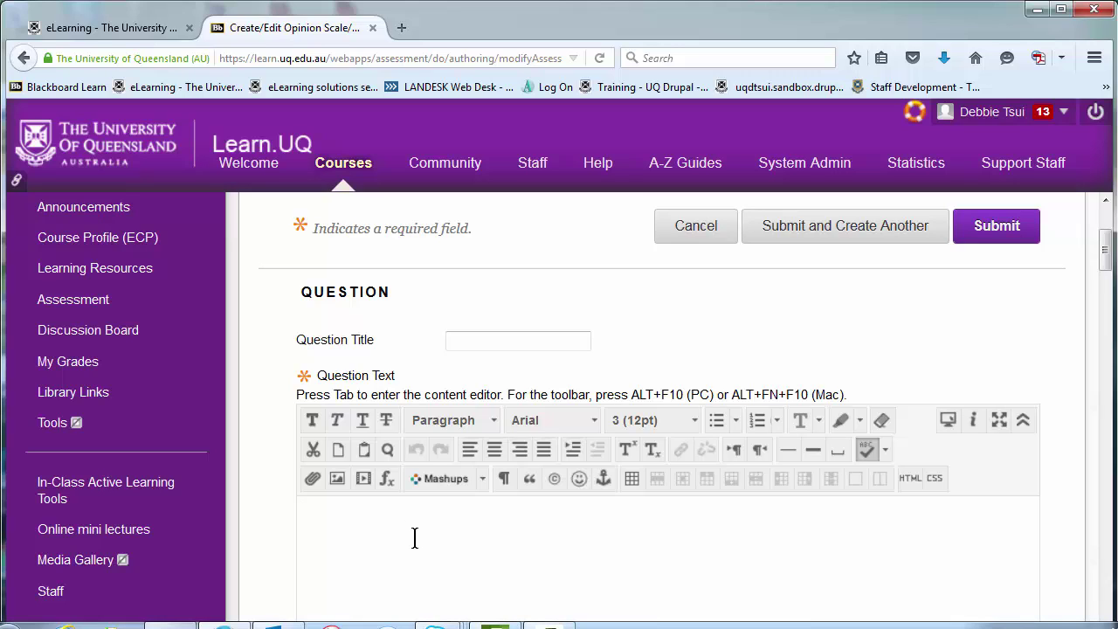
{"action": "type", "text": "I enjoyede"}
{"action": "key", "text": "BackSpace"}
{"action": "type", "text": "using"}
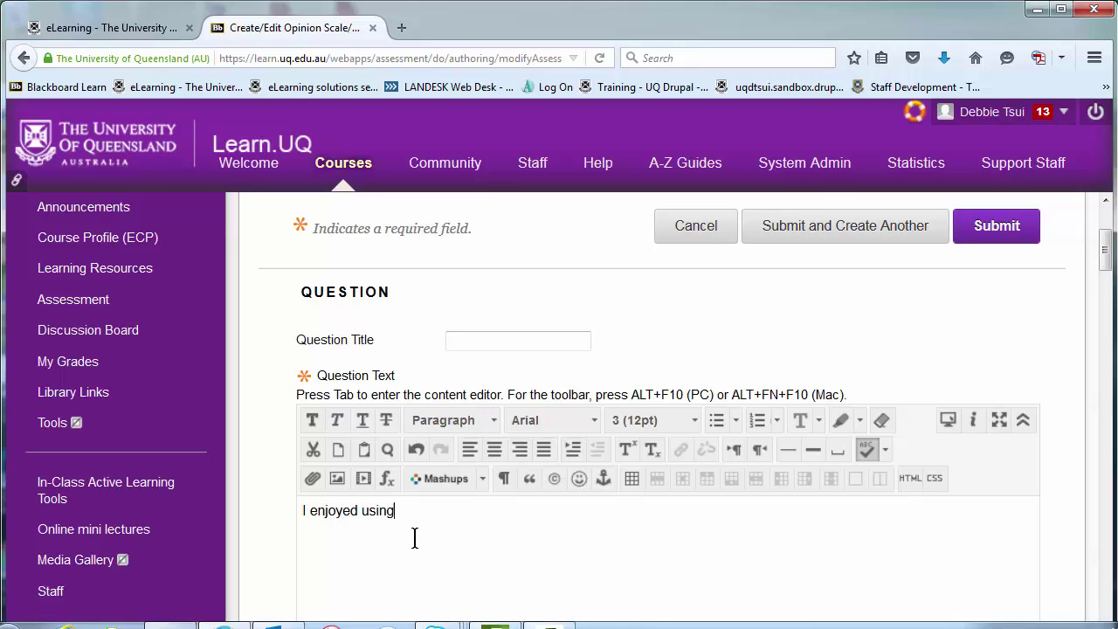
{"action": "type", "text": " in class active learning"}
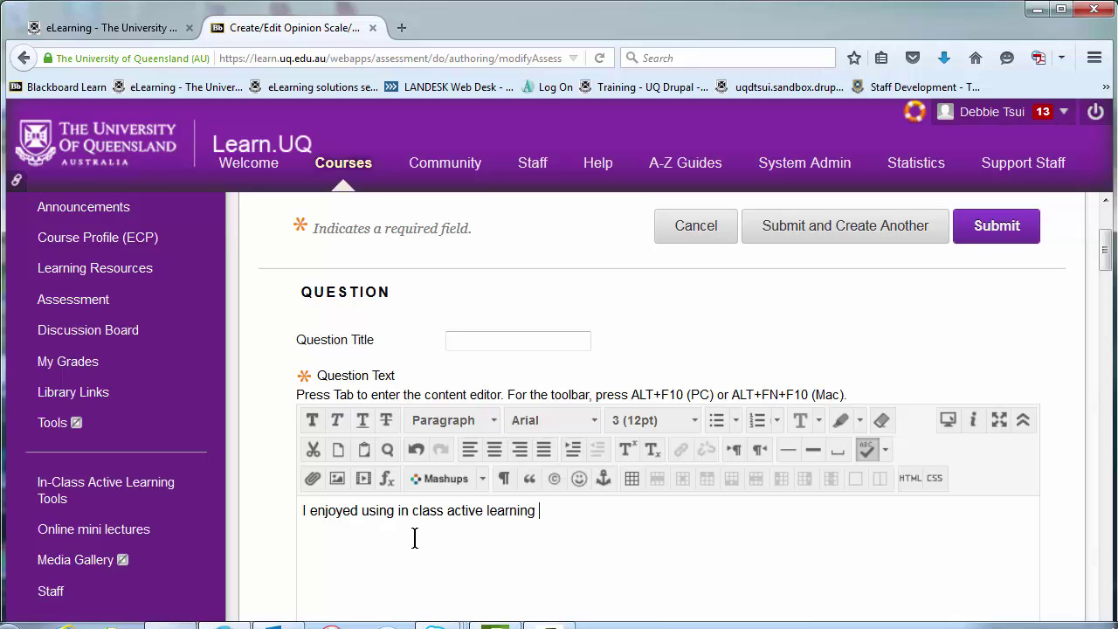
{"action": "type", "text": " tools in class"}
Set the number of answers to 7 and remove the blank Answer 7
{"action": "scroll", "coordinate": [918, 554], "scroll_direction": "down", "scroll_amount": 3}
{"action": "scroll", "coordinate": [918, 555], "scroll_direction": "down", "scroll_amount": 5}
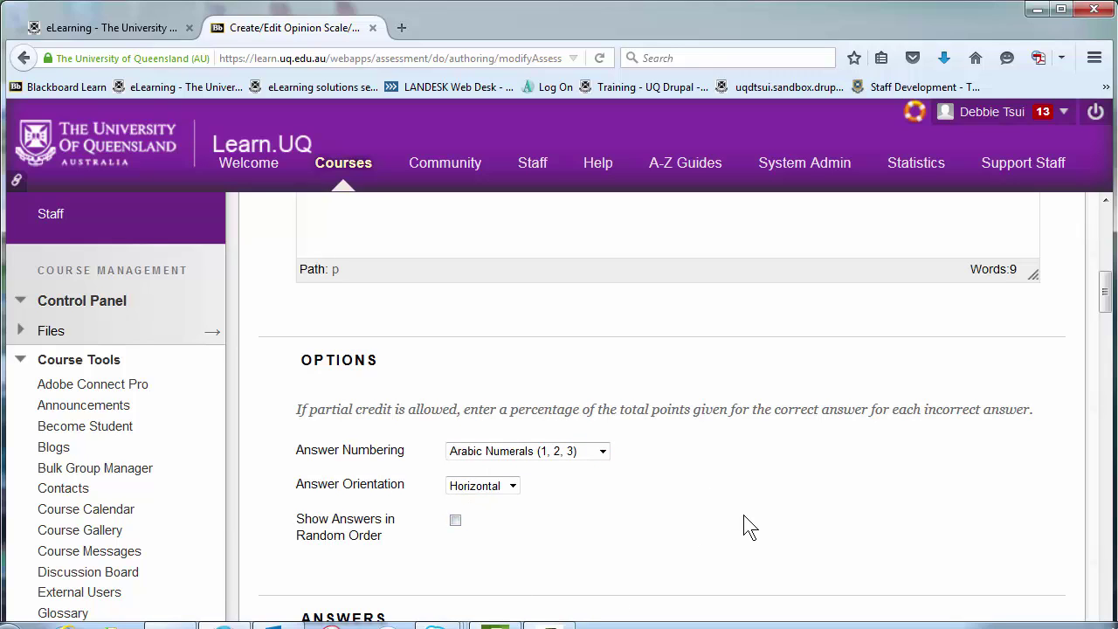
{"action": "scroll", "coordinate": [743, 516], "scroll_direction": "down", "scroll_amount": 5}
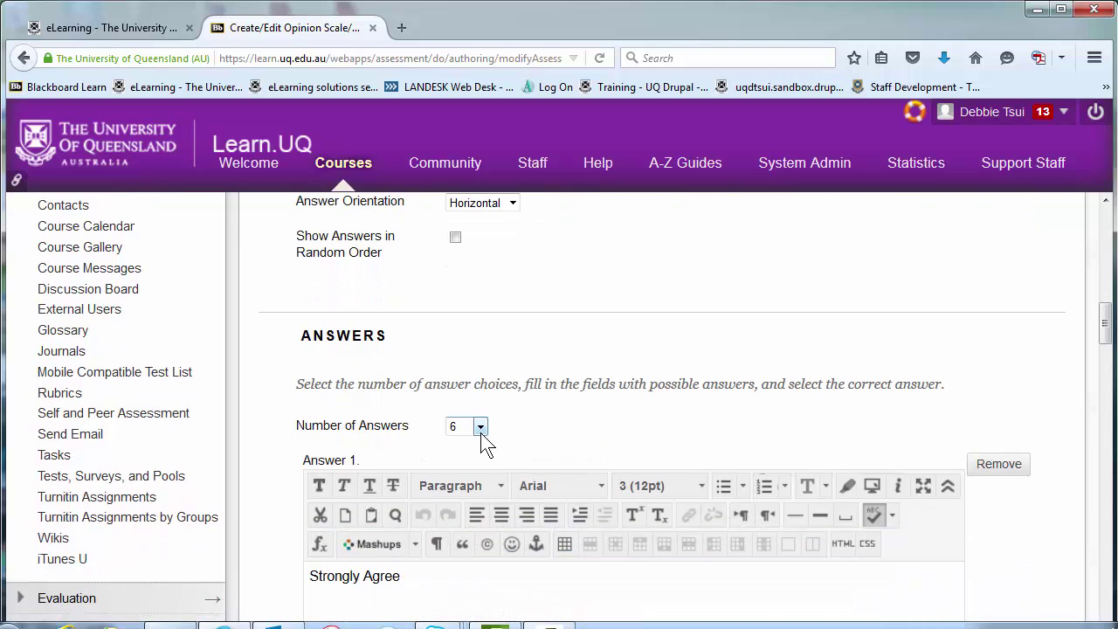
{"action": "left_click", "coordinate": [480, 427]}
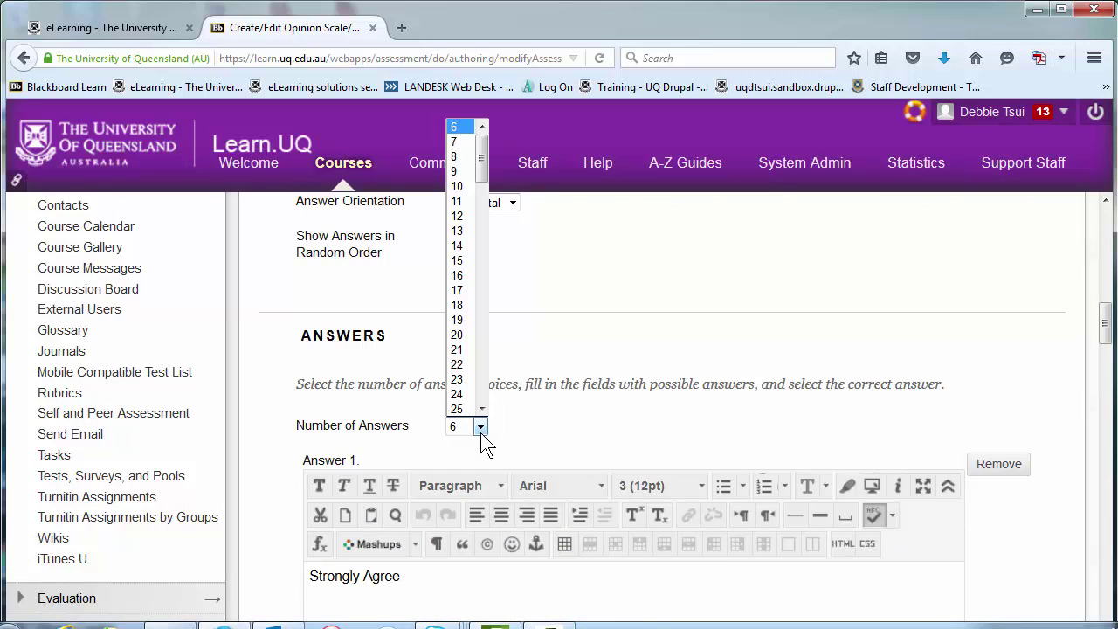
{"action": "left_click", "coordinate": [468, 143]}
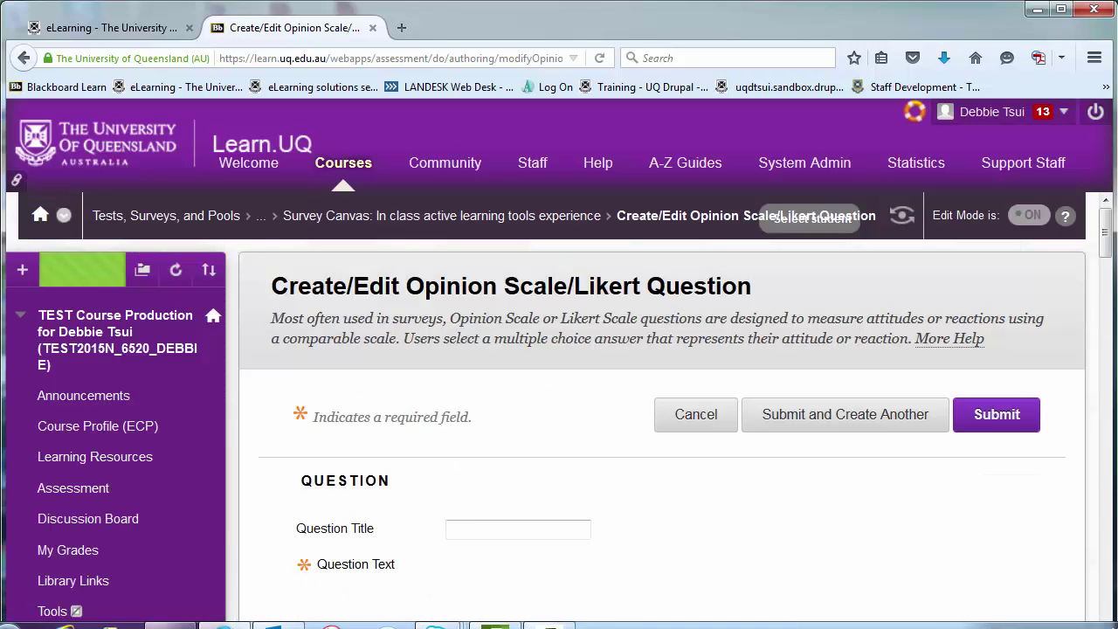
{"action": "left_click_drag", "start_coordinate": [1106, 238], "coordinate": [1107, 520]}
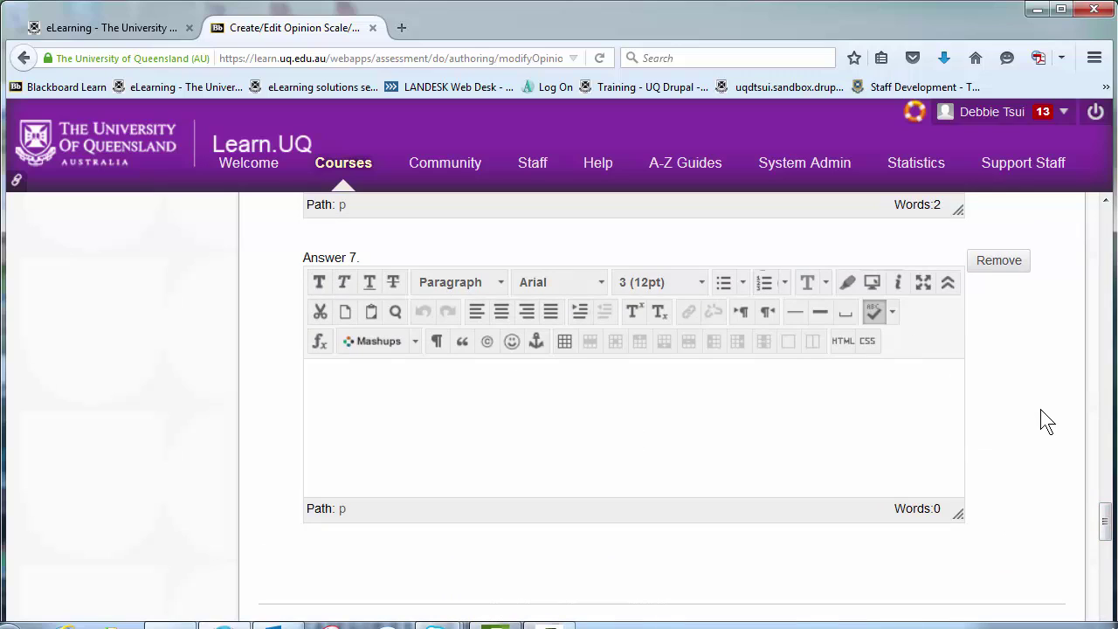
{"action": "left_click", "coordinate": [1020, 272]}
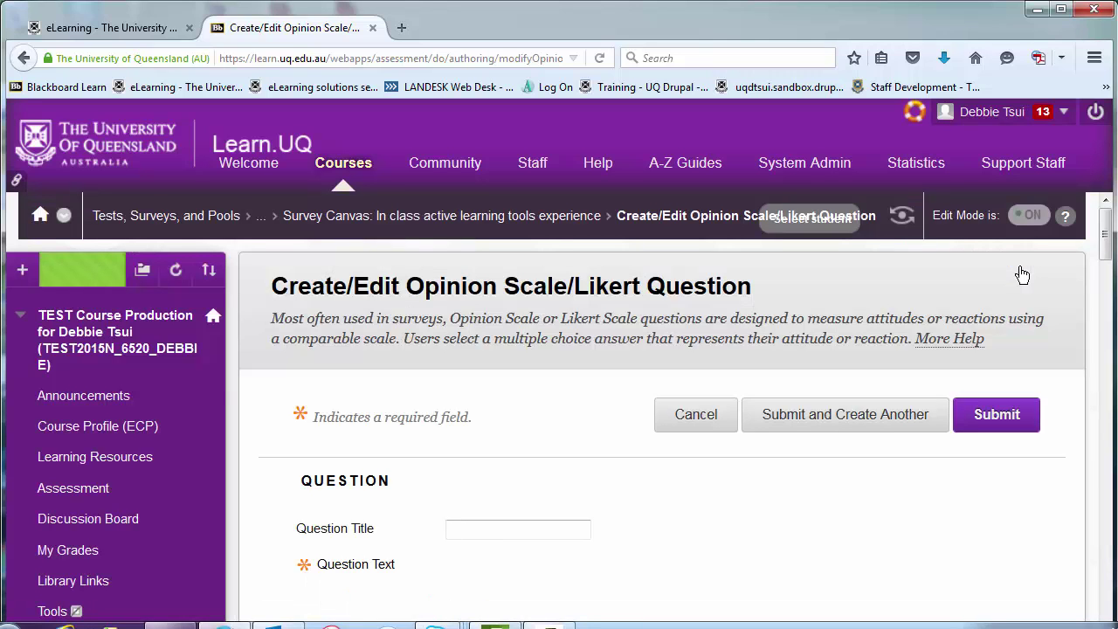
Submit the Likert question with its default answers and blank instructor notes
{"action": "left_click_drag", "start_coordinate": [1104, 237], "coordinate": [1101, 511]}
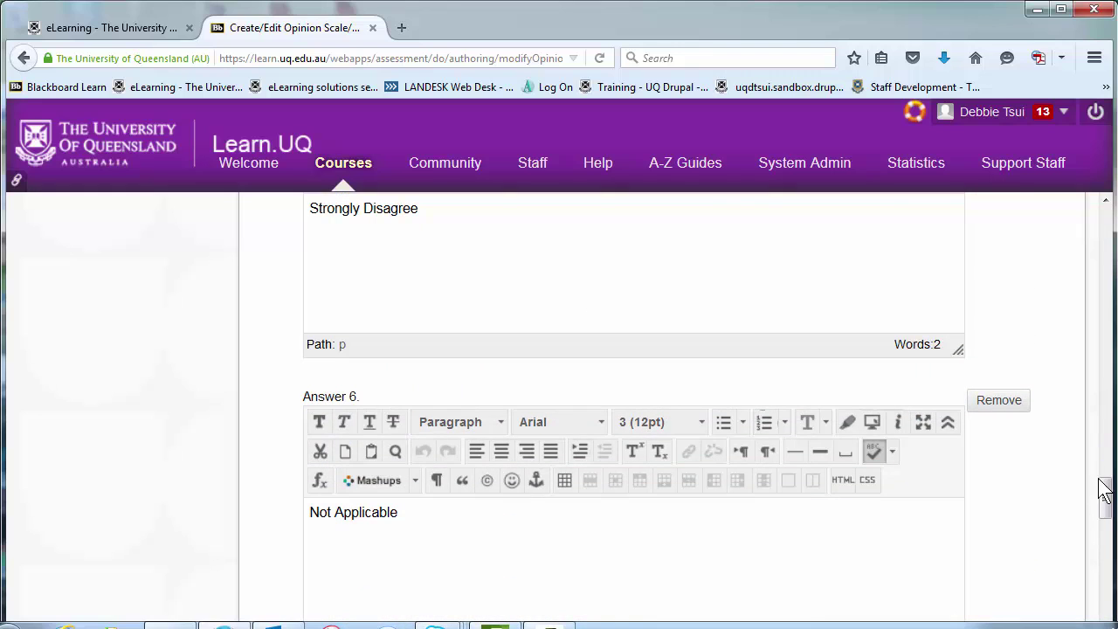
{"action": "left_click_drag", "start_coordinate": [1106, 491], "coordinate": [1106, 601]}
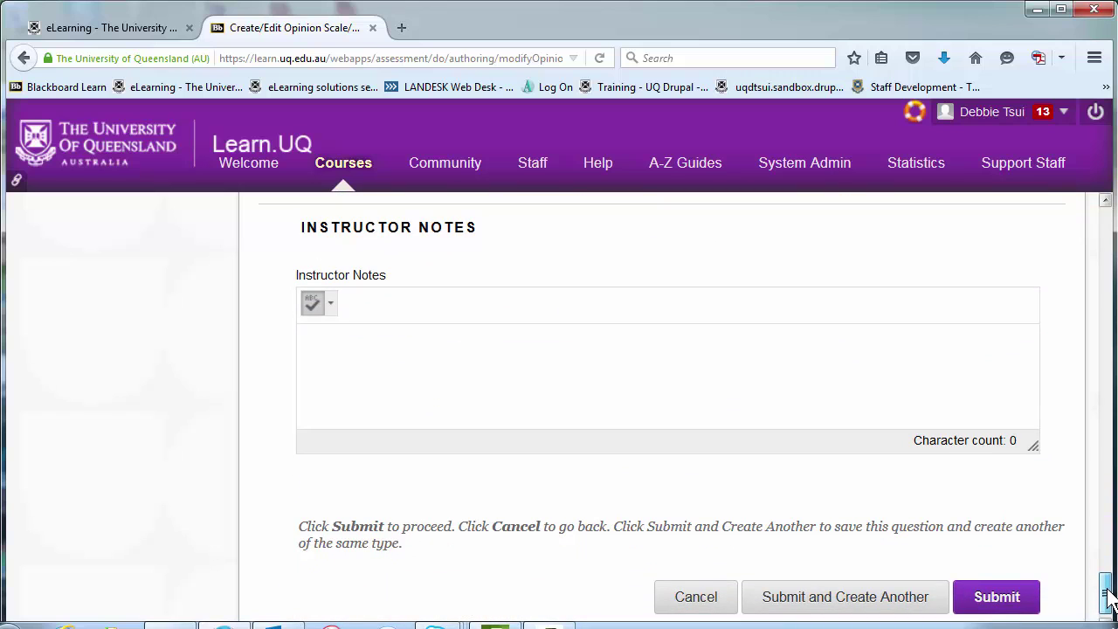
{"action": "left_click", "coordinate": [1019, 600]}
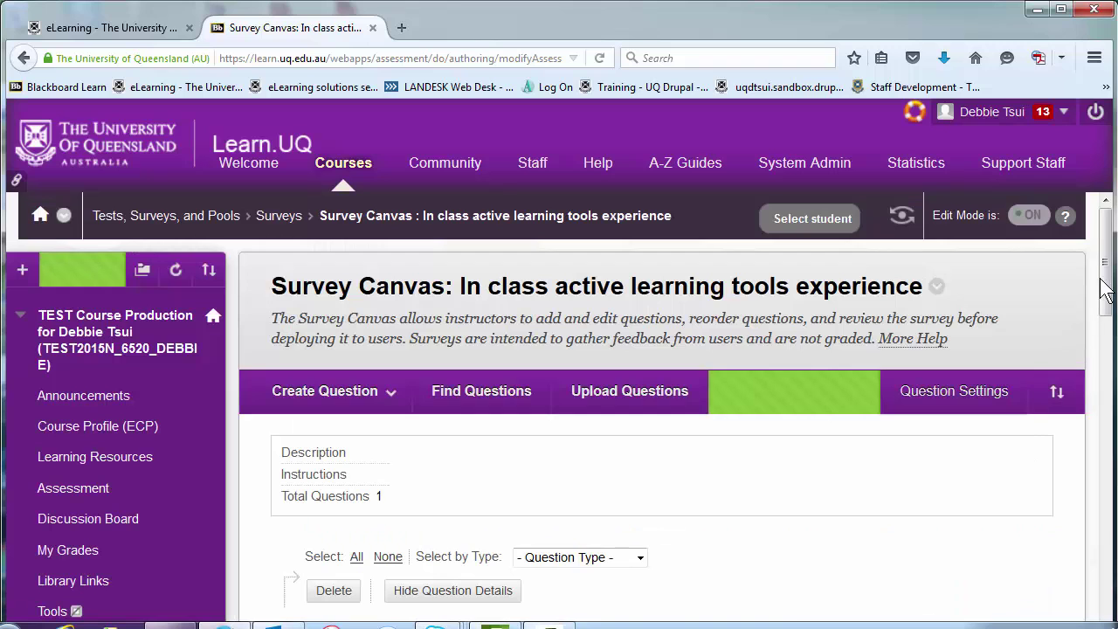
Review the questions on the survey canvas, and open the Surveys folder in Learning Resources
{"action": "left_click_drag", "start_coordinate": [1107, 295], "coordinate": [1108, 413]}
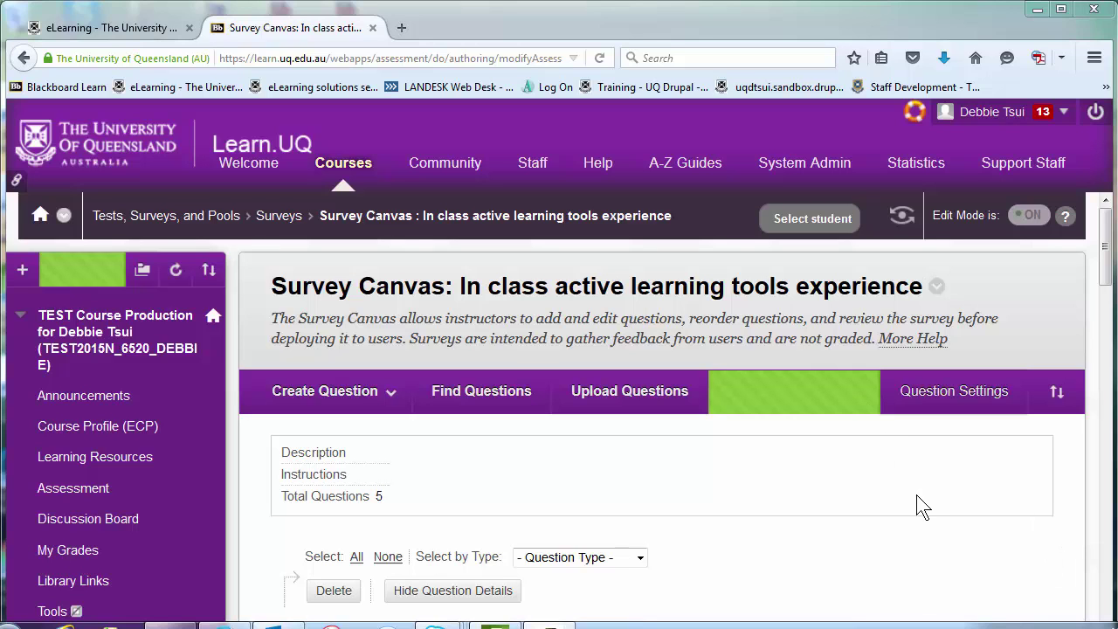
{"action": "left_click_drag", "start_coordinate": [1105, 264], "coordinate": [1098, 579]}
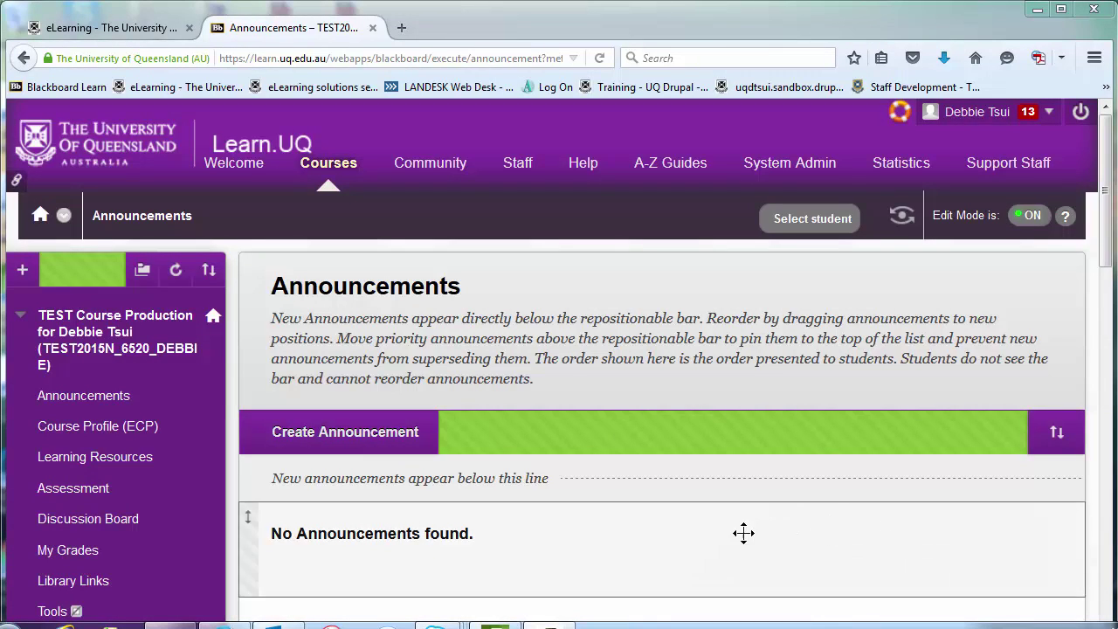
{"action": "left_click", "coordinate": [109, 458]}
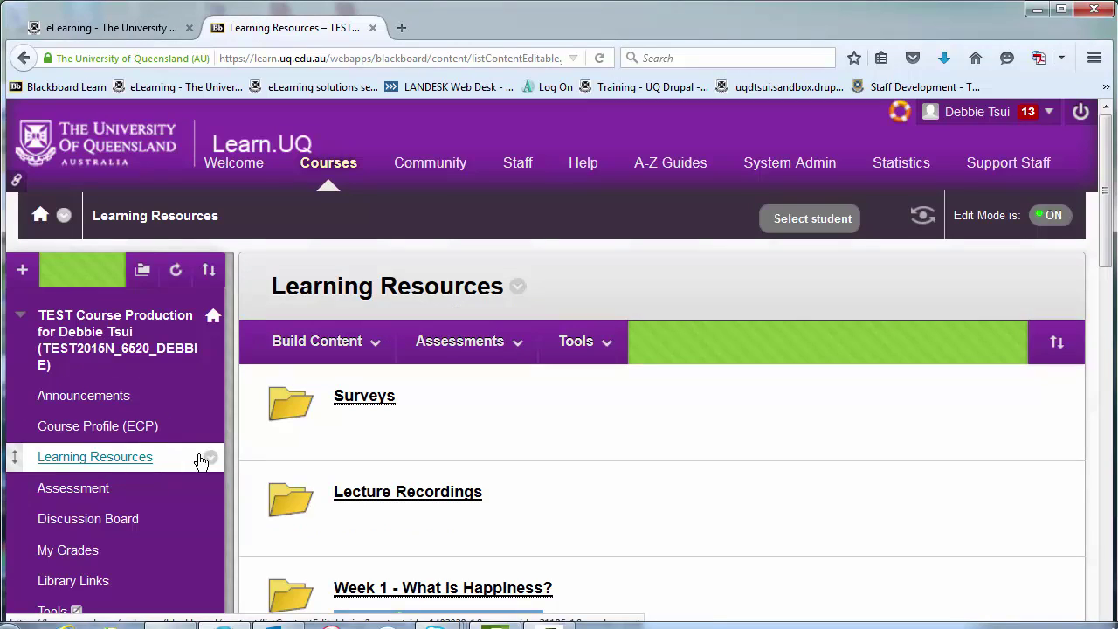
{"action": "left_click", "coordinate": [364, 400]}
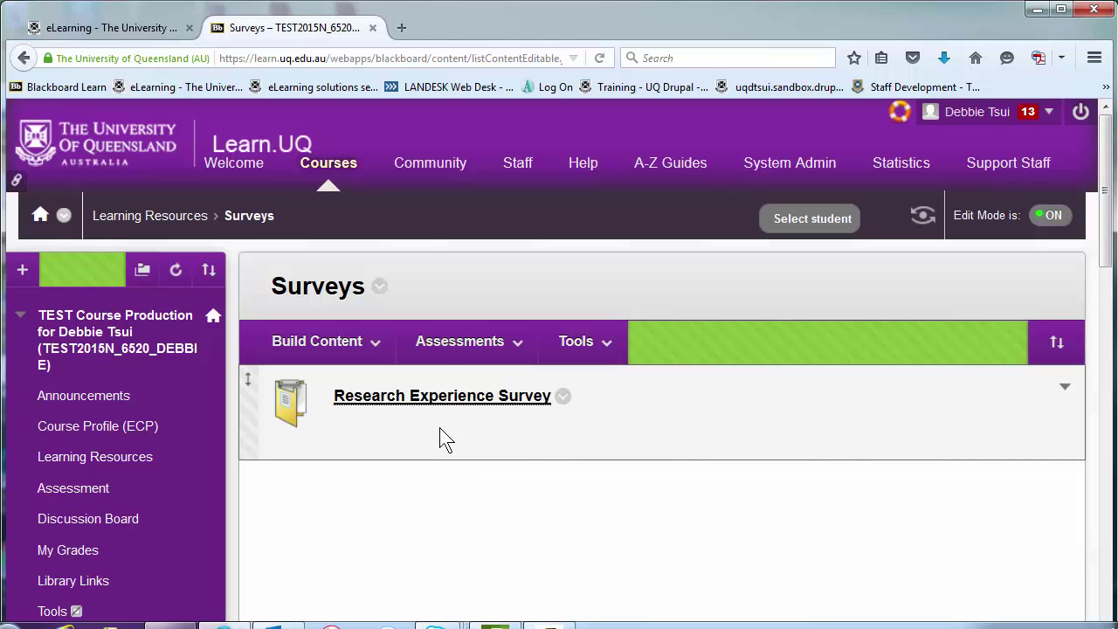
Add the existing survey "In class active learning tools experience" to the Surveys folder
{"action": "left_click", "coordinate": [450, 343]}
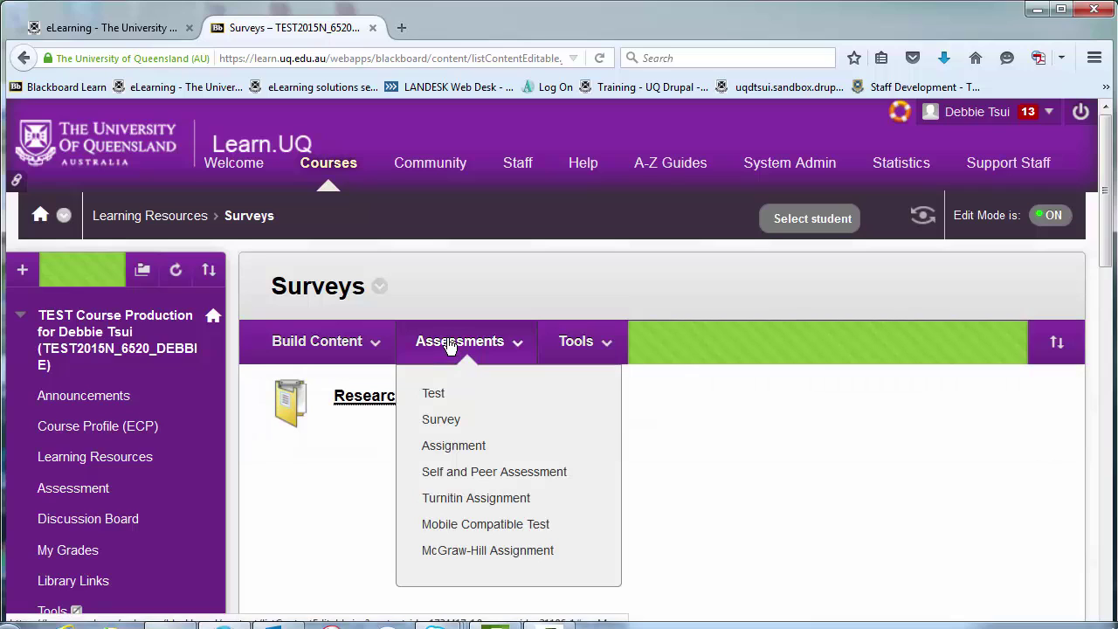
{"action": "left_click", "coordinate": [442, 420]}
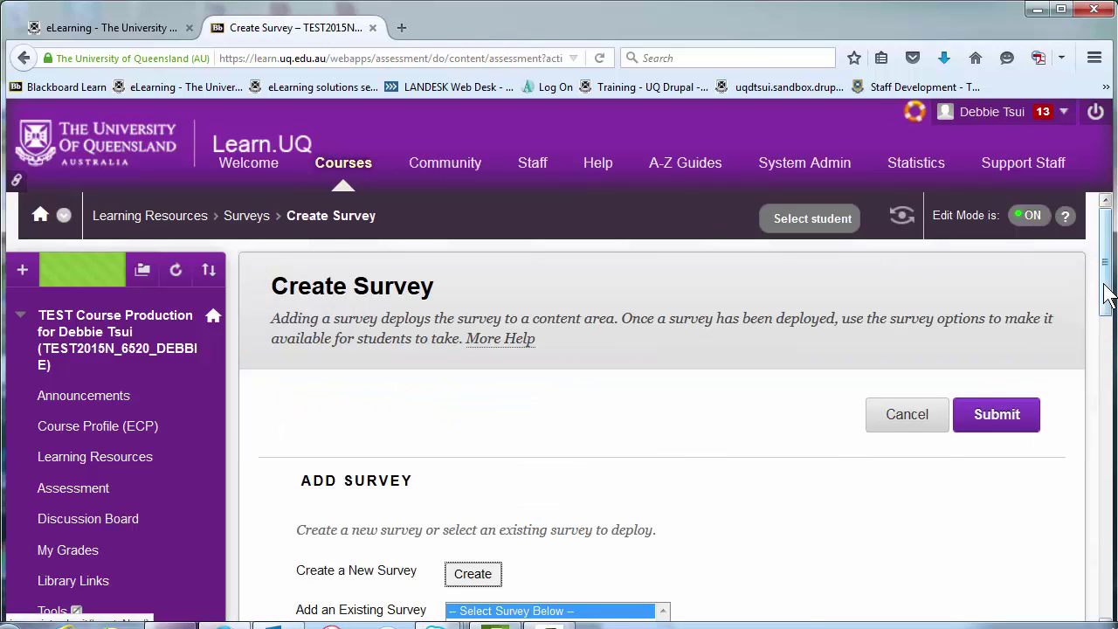
{"action": "left_click_drag", "start_coordinate": [1107, 292], "coordinate": [1106, 342]}
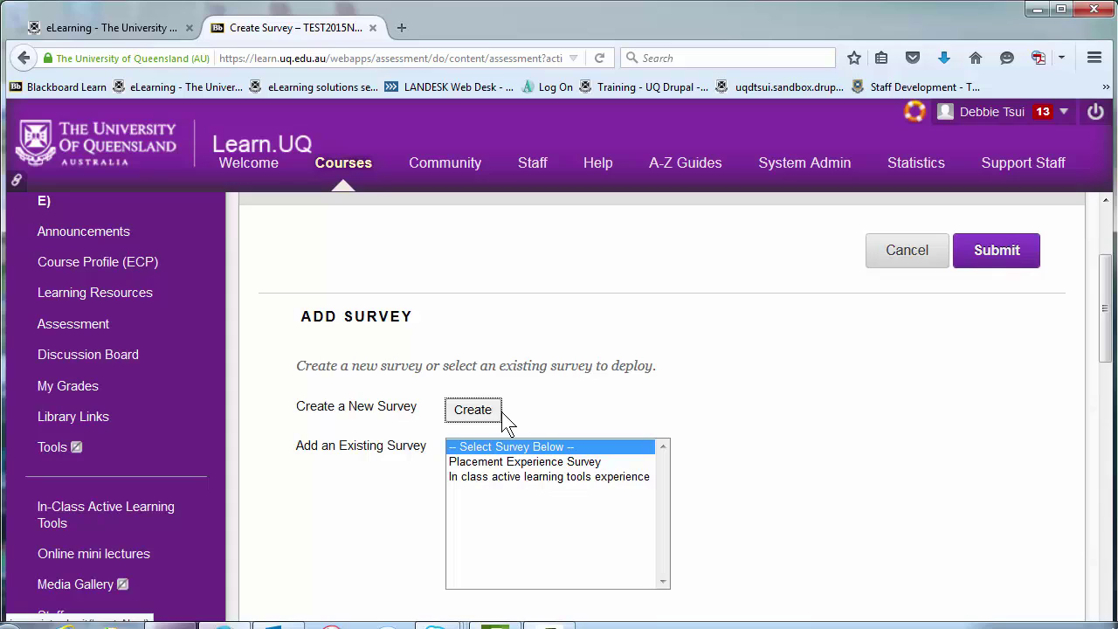
{"action": "left_click", "coordinate": [517, 478]}
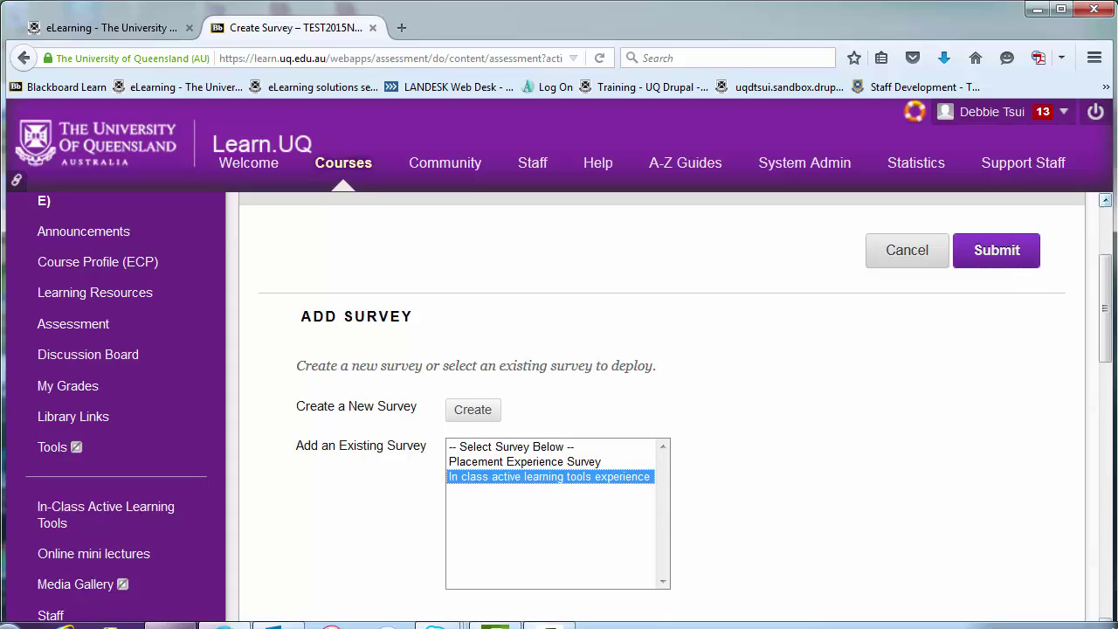
{"action": "left_click", "coordinate": [1007, 264]}
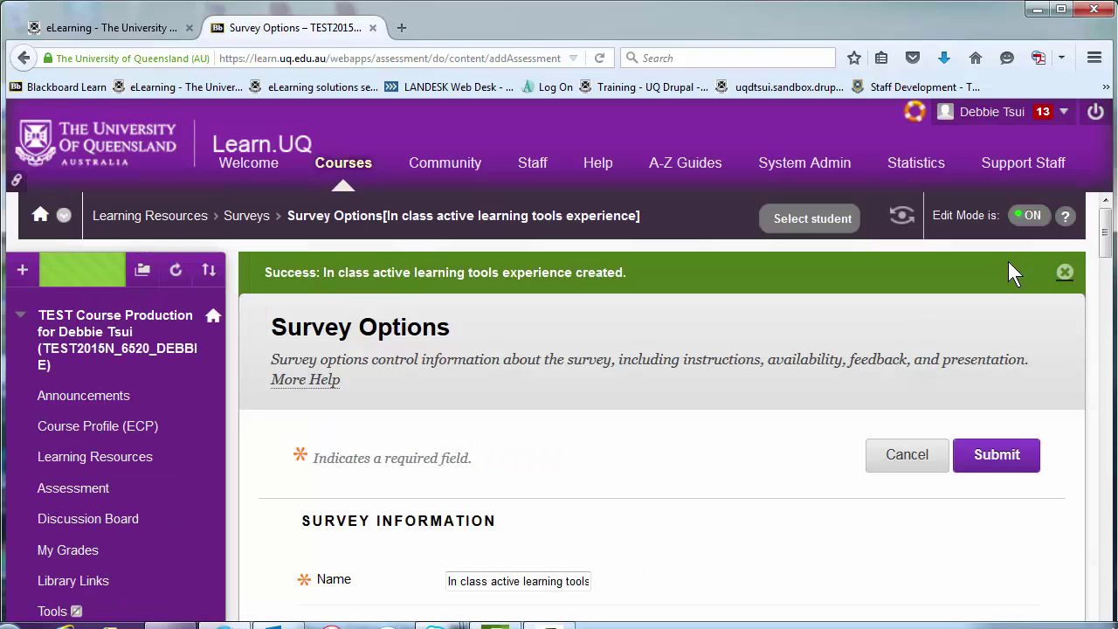
Submit the survey options with their default settings, and move the survey above Research Experience Survey in the folder
{"action": "left_click_drag", "start_coordinate": [1106, 247], "coordinate": [1099, 340]}
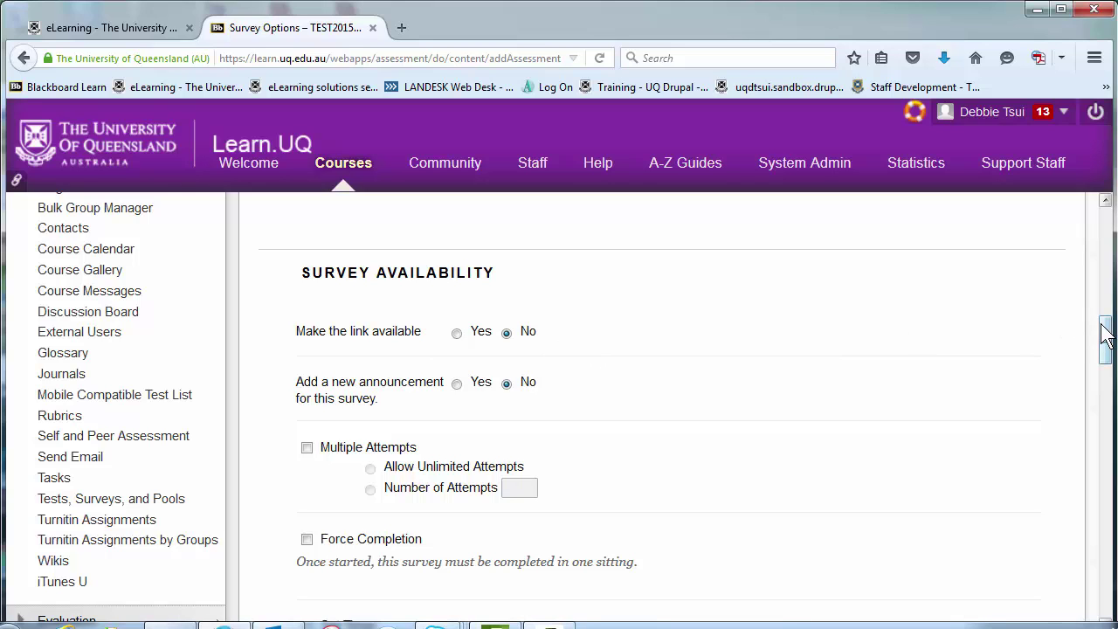
{"action": "left_click_drag", "start_coordinate": [1106, 335], "coordinate": [1106, 350]}
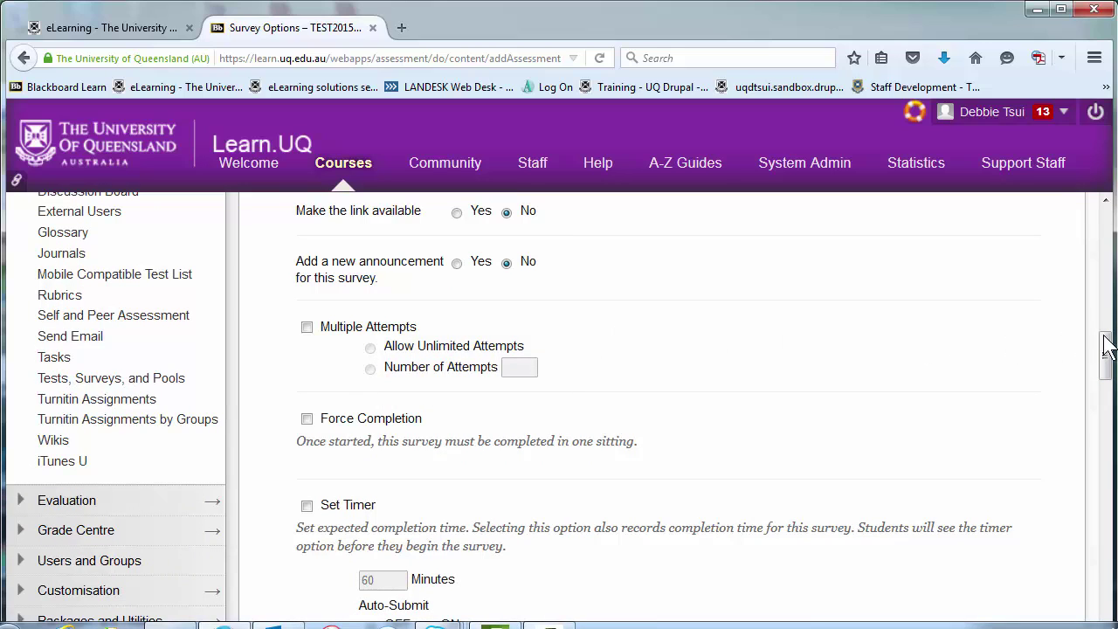
{"action": "left_click_drag", "start_coordinate": [1110, 358], "coordinate": [1104, 603]}
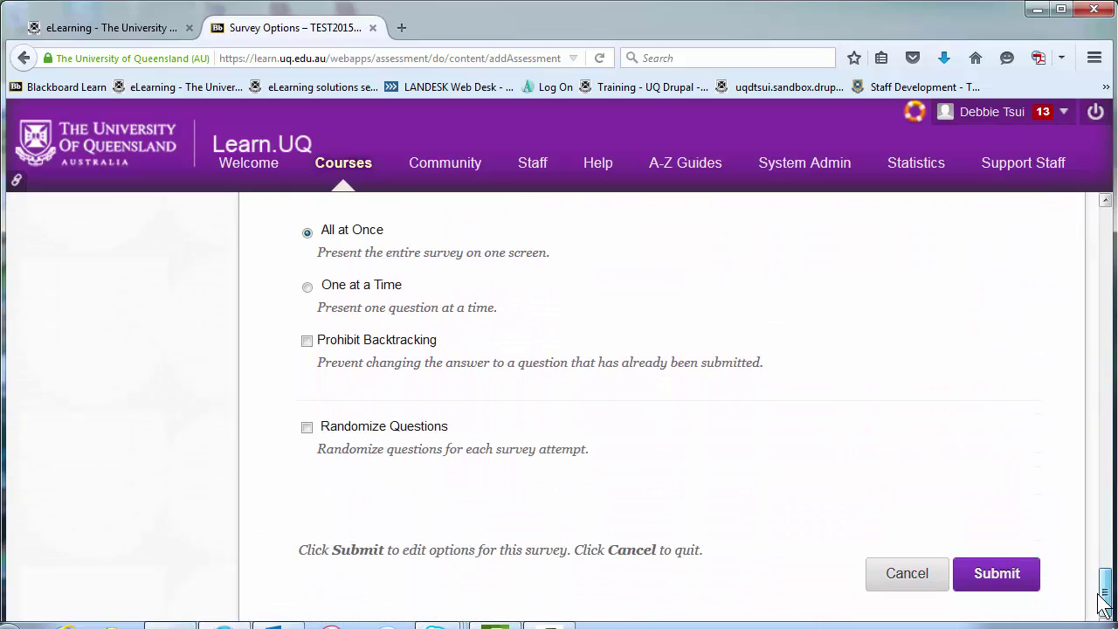
{"action": "left_click", "coordinate": [1010, 583]}
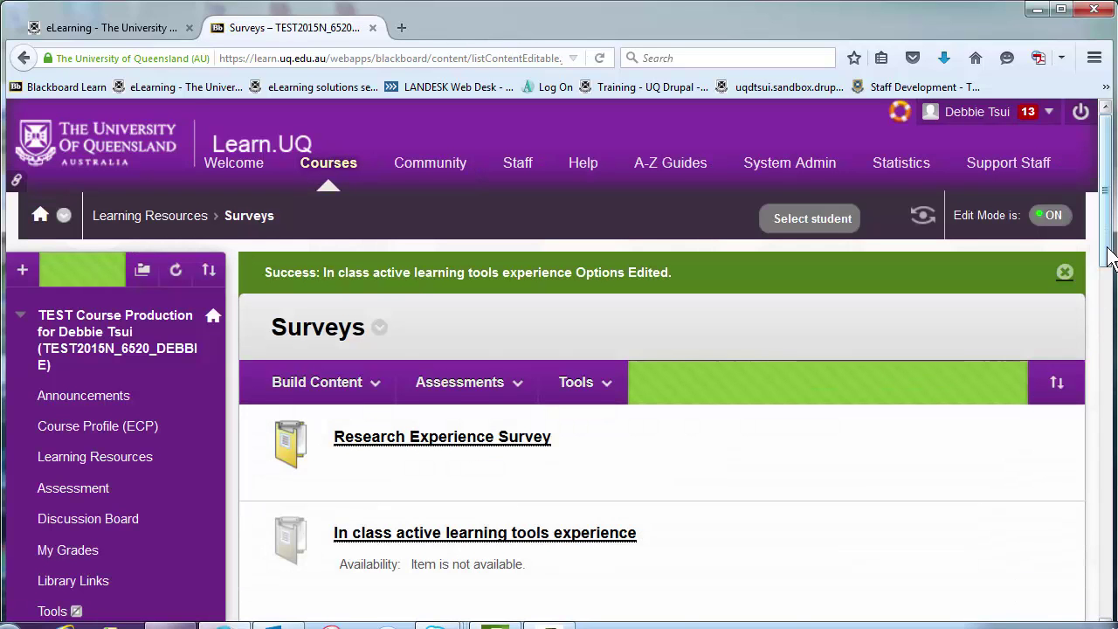
{"action": "scroll", "coordinate": [918, 424], "scroll_direction": "down", "scroll_amount": 2}
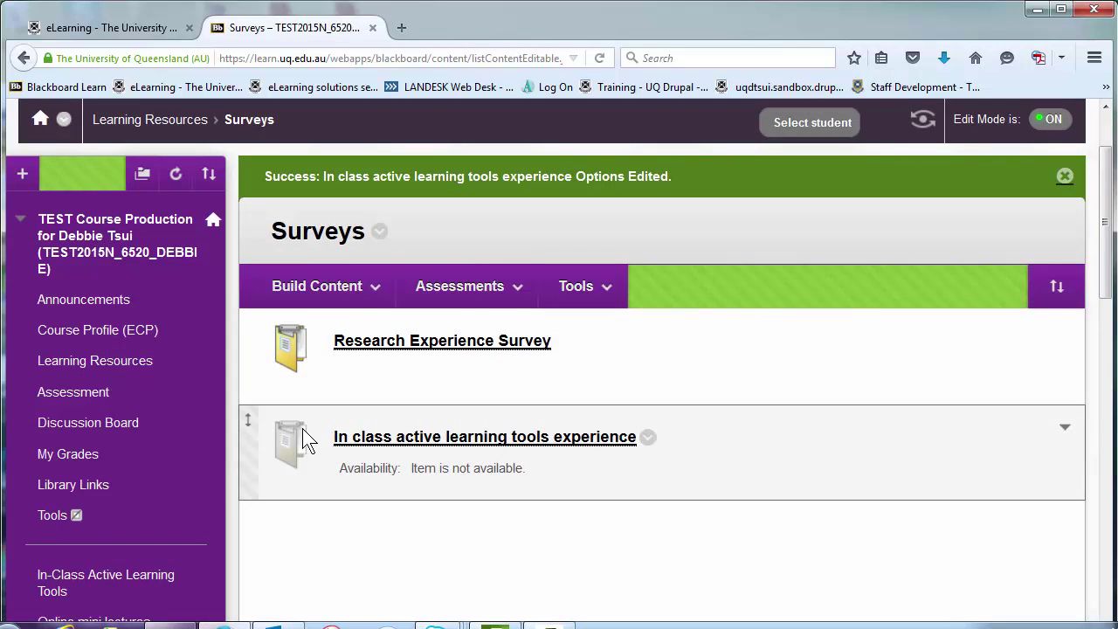
{"action": "left_click_drag", "start_coordinate": [250, 425], "coordinate": [247, 325]}
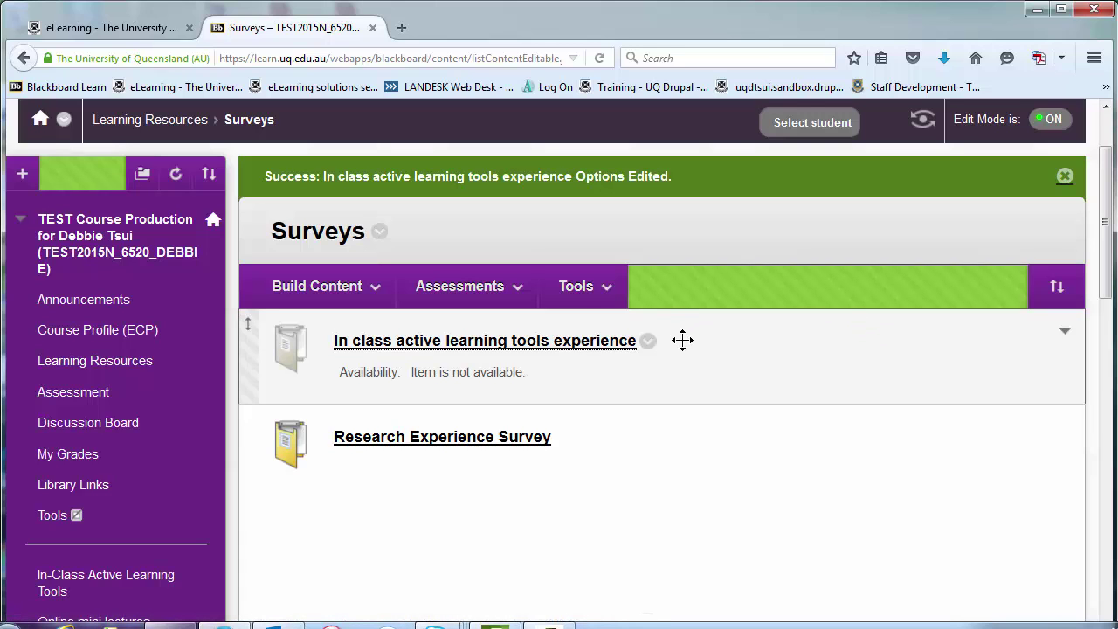
Edit the options of "In class active learning tools experience" to make its link available, and submit them
{"action": "left_click", "coordinate": [649, 342]}
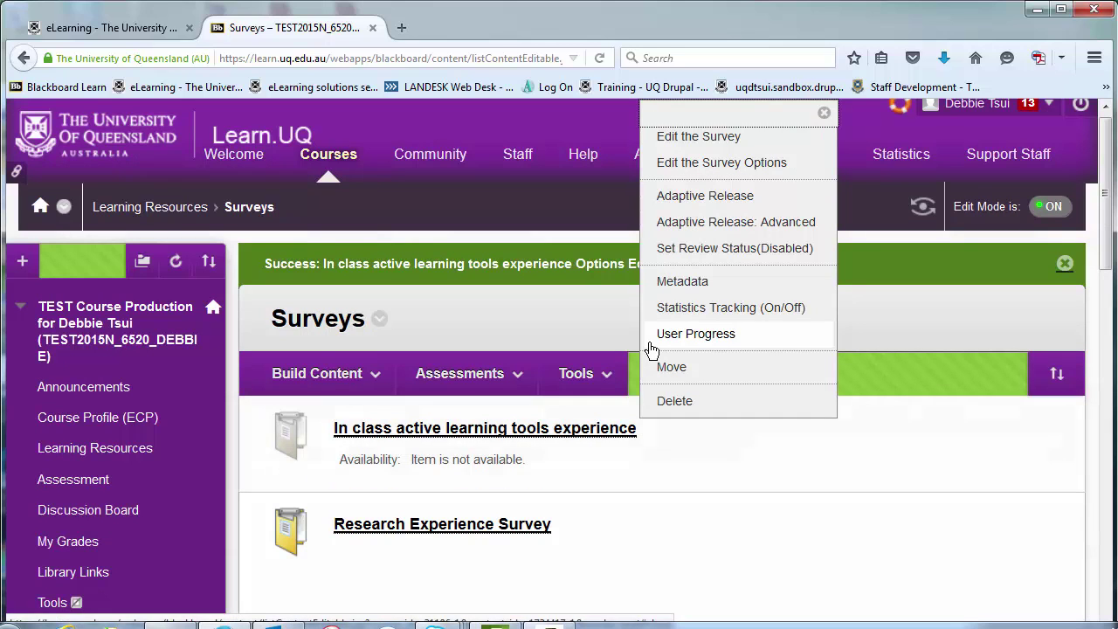
{"action": "left_click", "coordinate": [697, 166]}
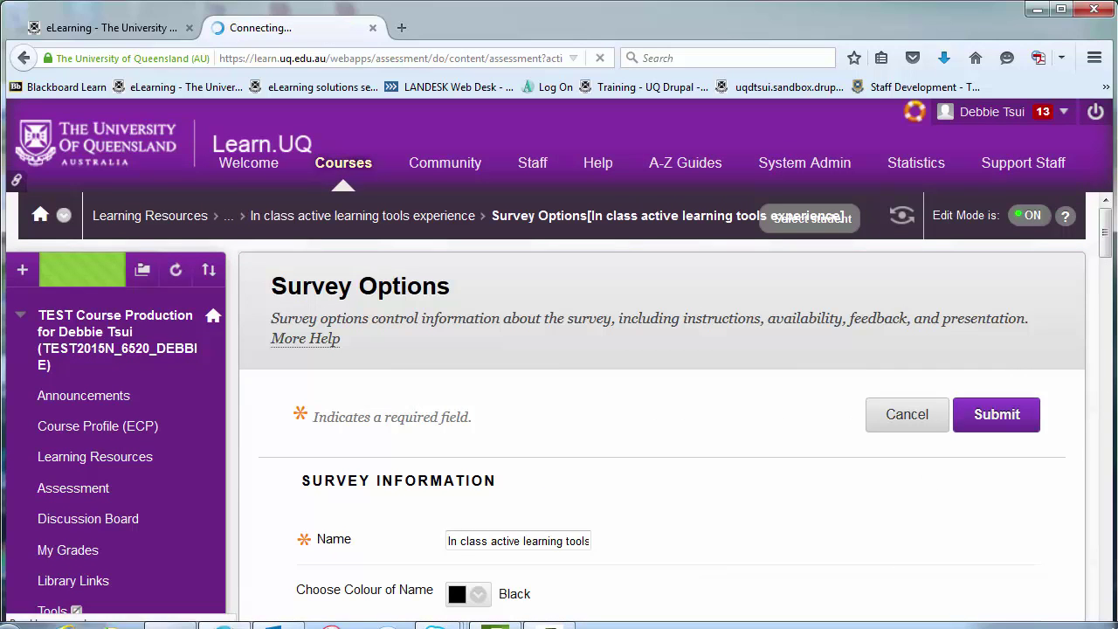
{"action": "left_click_drag", "start_coordinate": [1105, 229], "coordinate": [1106, 345]}
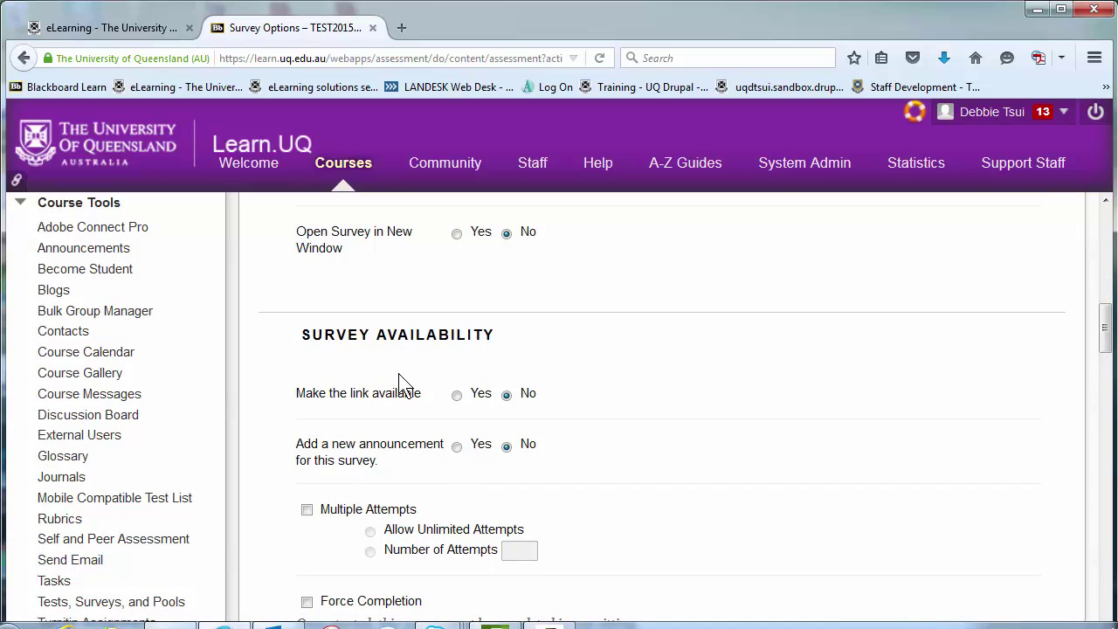
{"action": "left_click", "coordinate": [457, 395]}
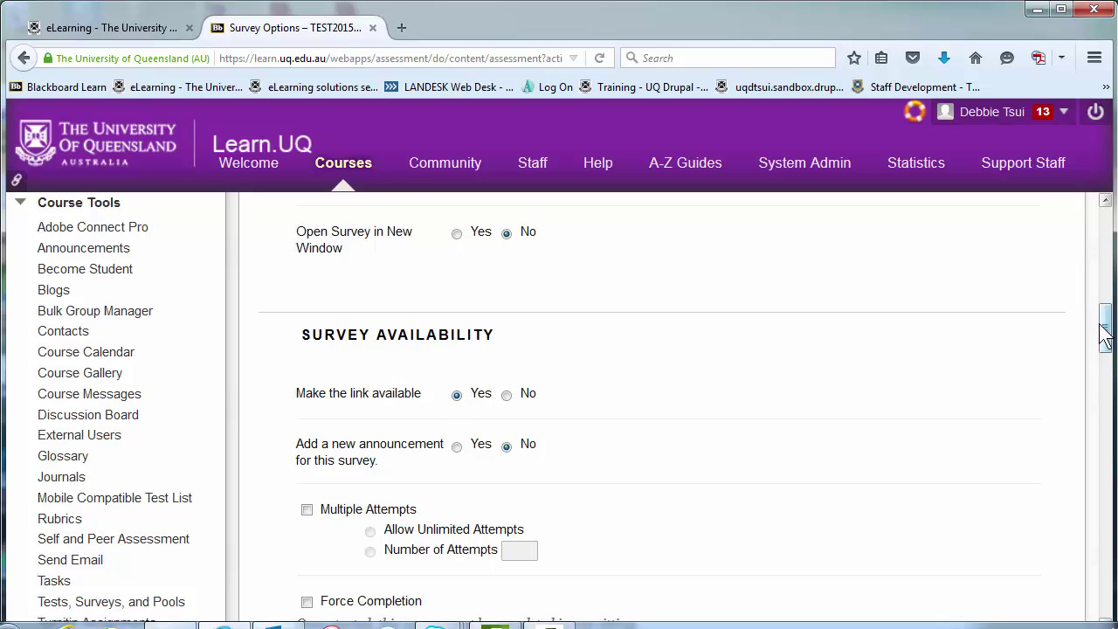
{"action": "left_click_drag", "start_coordinate": [1103, 316], "coordinate": [1108, 592]}
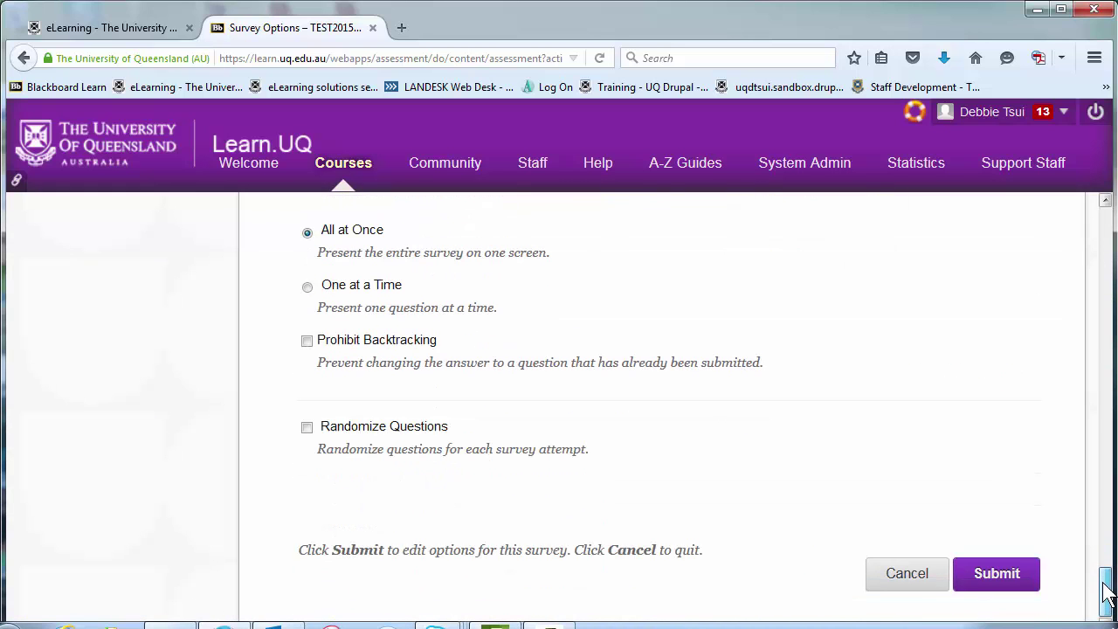
{"action": "left_click", "coordinate": [1026, 580]}
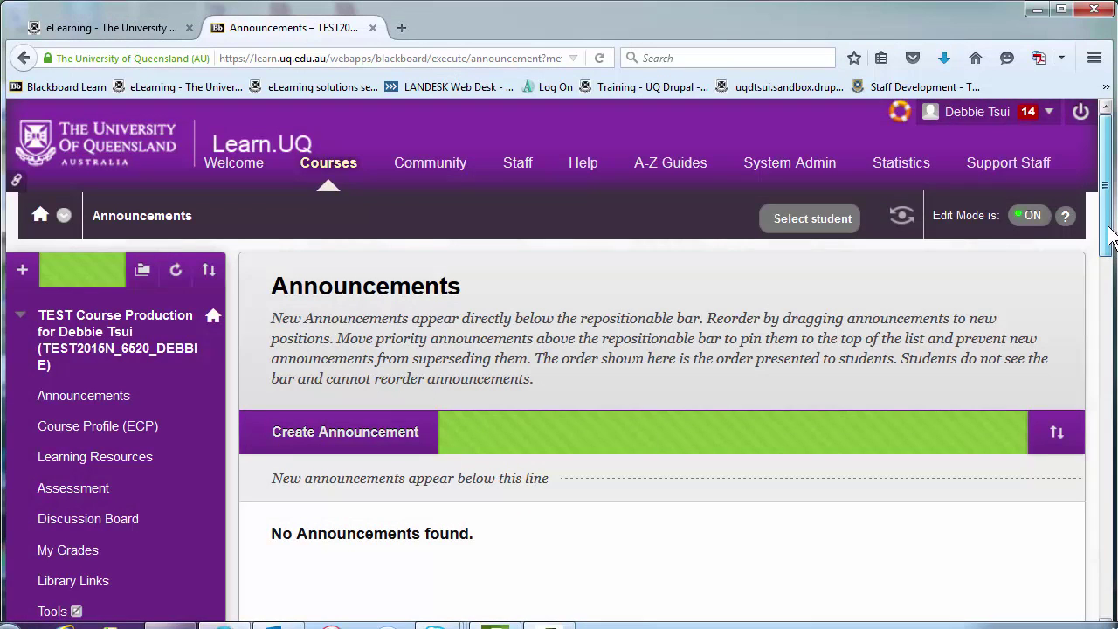
Open the Full Grade Centre and start Download Results for the "In class active" survey column
{"action": "left_click_drag", "start_coordinate": [1111, 235], "coordinate": [1064, 536]}
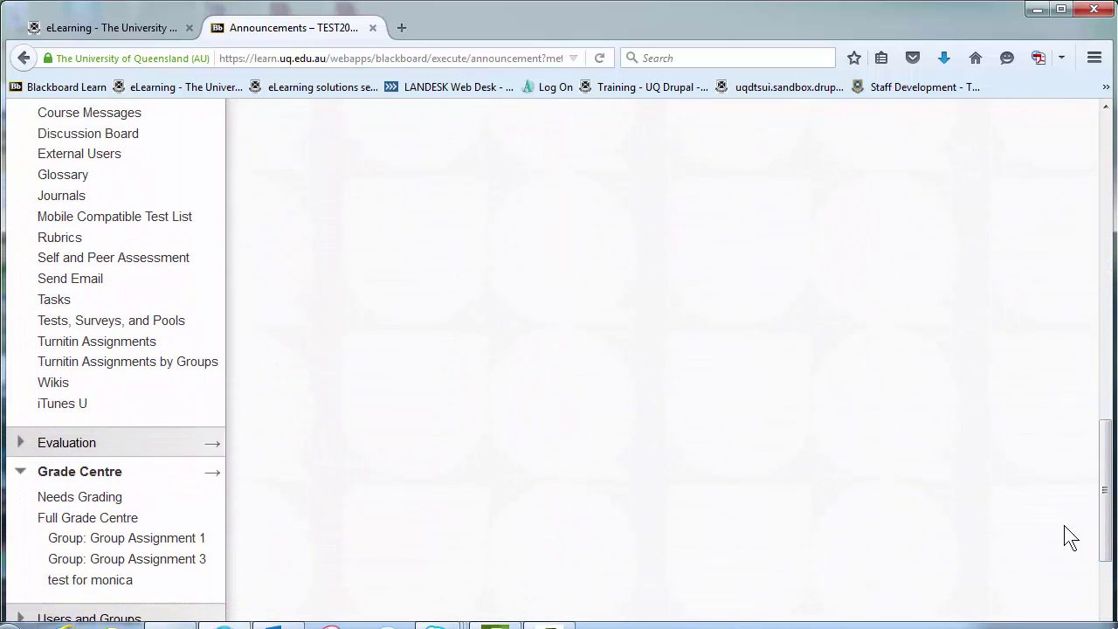
{"action": "left_click", "coordinate": [116, 525]}
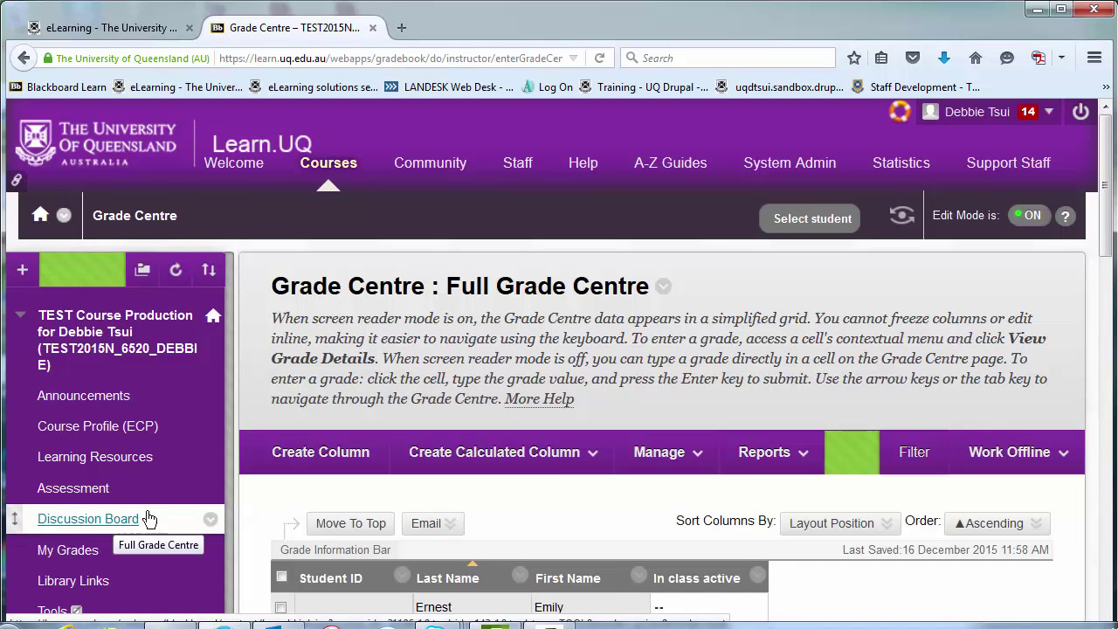
{"action": "left_click_drag", "start_coordinate": [1106, 213], "coordinate": [1105, 277]}
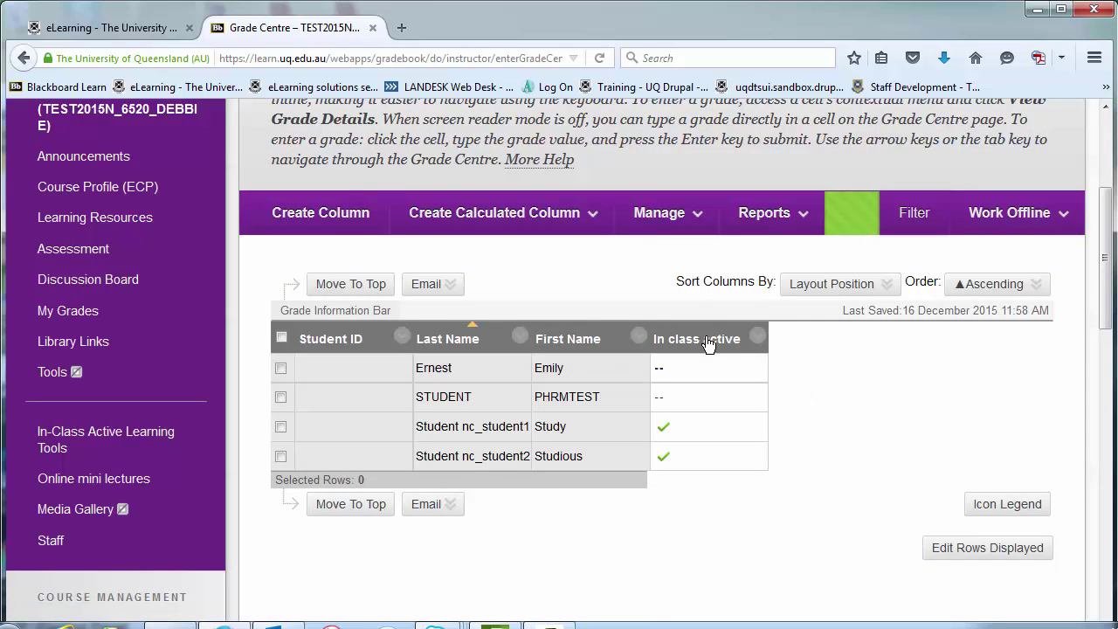
{"action": "mouse_move", "coordinate": [713, 346]}
{"action": "left_click", "coordinate": [757, 337]}
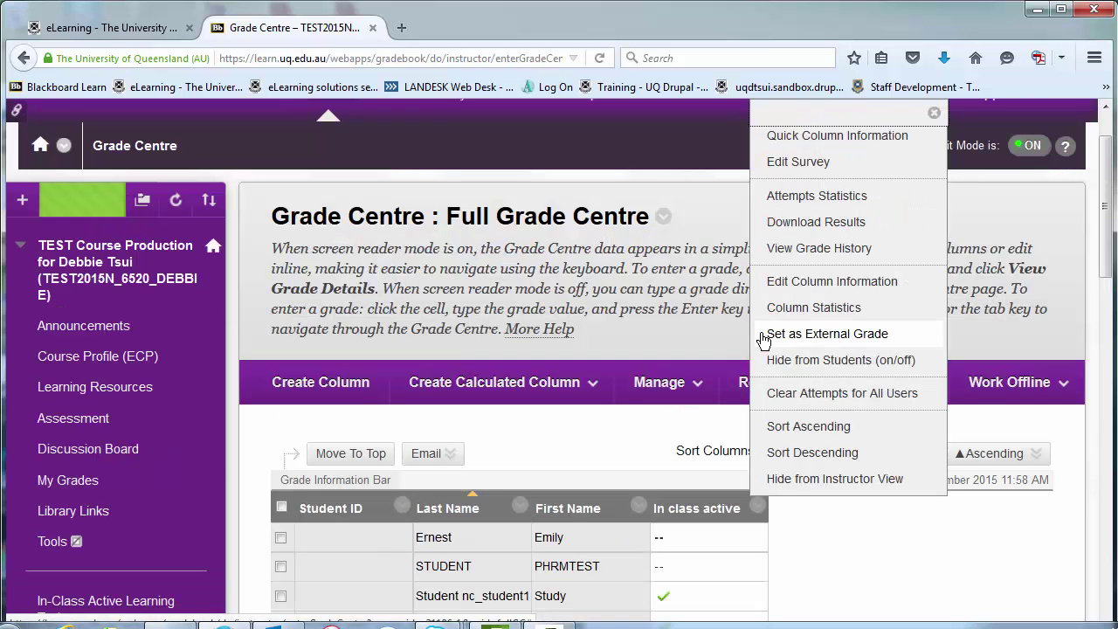
{"action": "left_click", "coordinate": [798, 223]}
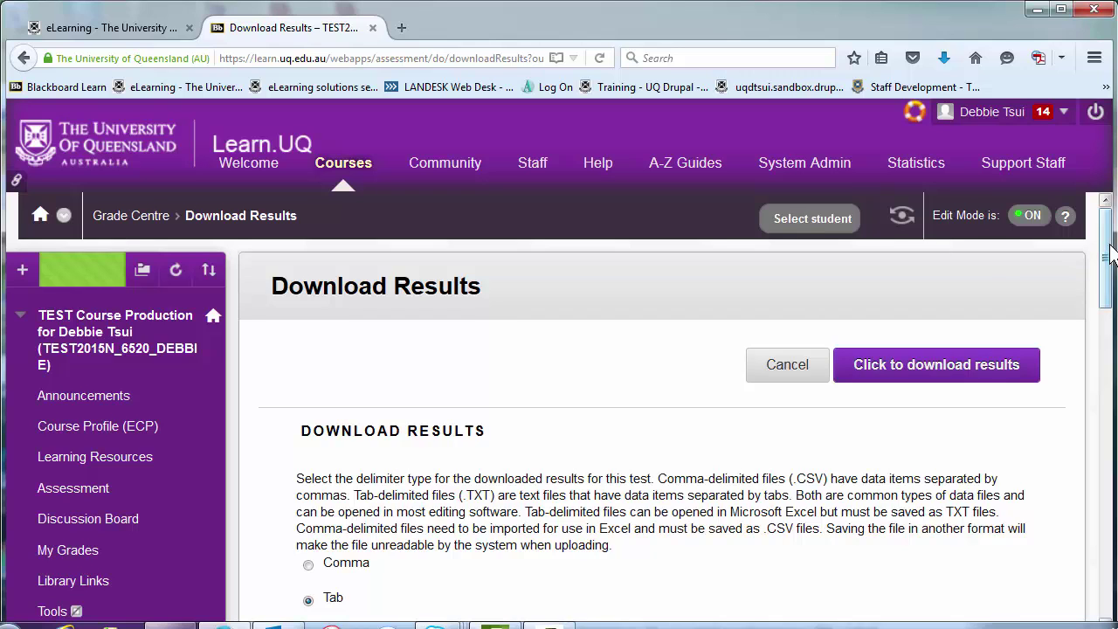
Download the survey results as Tab-delimited, By User, Only Valid Attempts, and open the file in Microsoft Excel despite the format mismatch
{"action": "left_click_drag", "start_coordinate": [1112, 254], "coordinate": [1113, 301]}
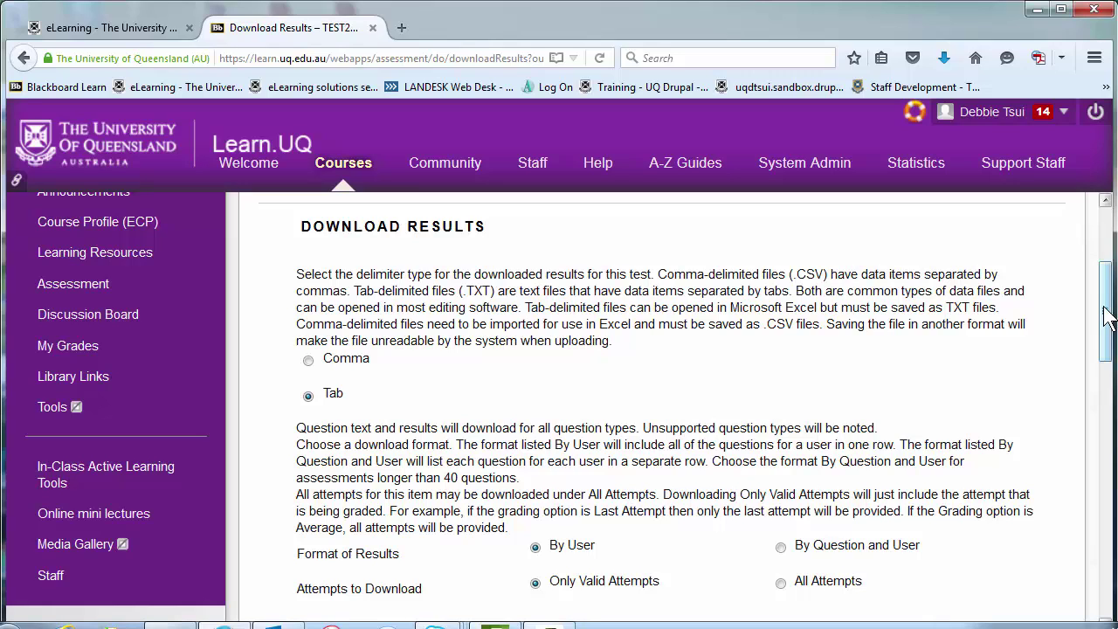
{"action": "left_click_drag", "start_coordinate": [1107, 317], "coordinate": [1107, 370]}
{"action": "left_click", "coordinate": [968, 486]}
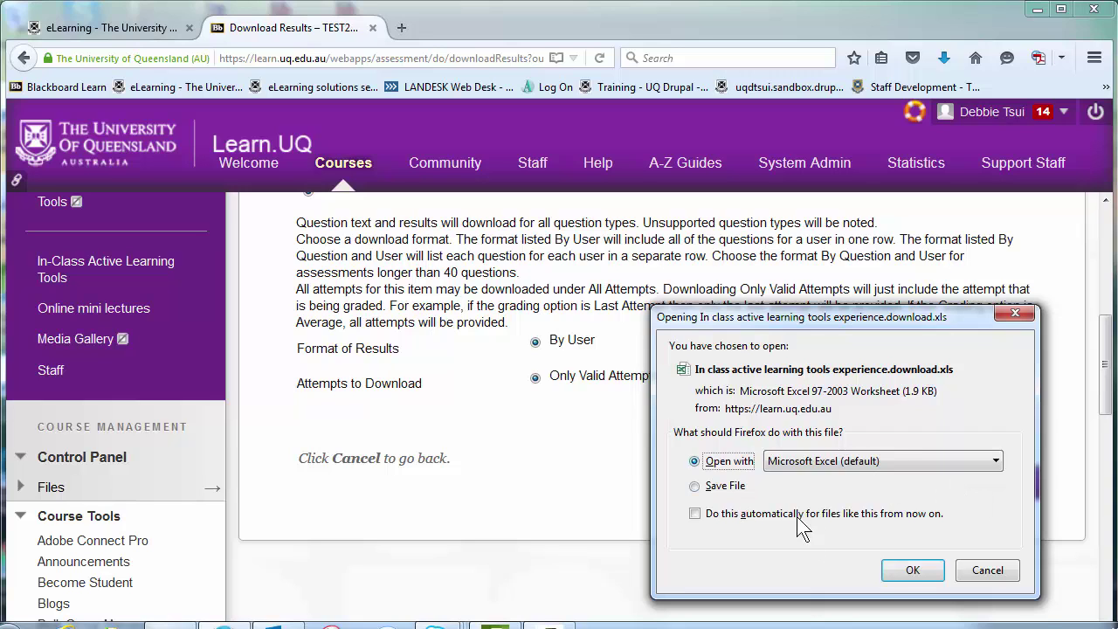
{"action": "left_click", "coordinate": [911, 573]}
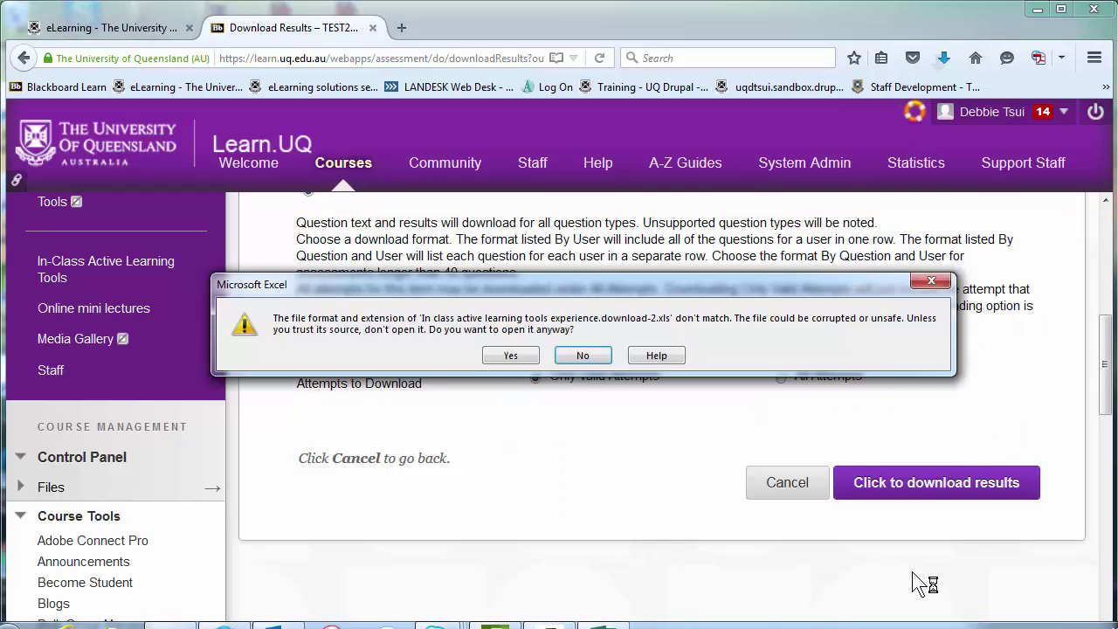
{"action": "left_click", "coordinate": [507, 356]}
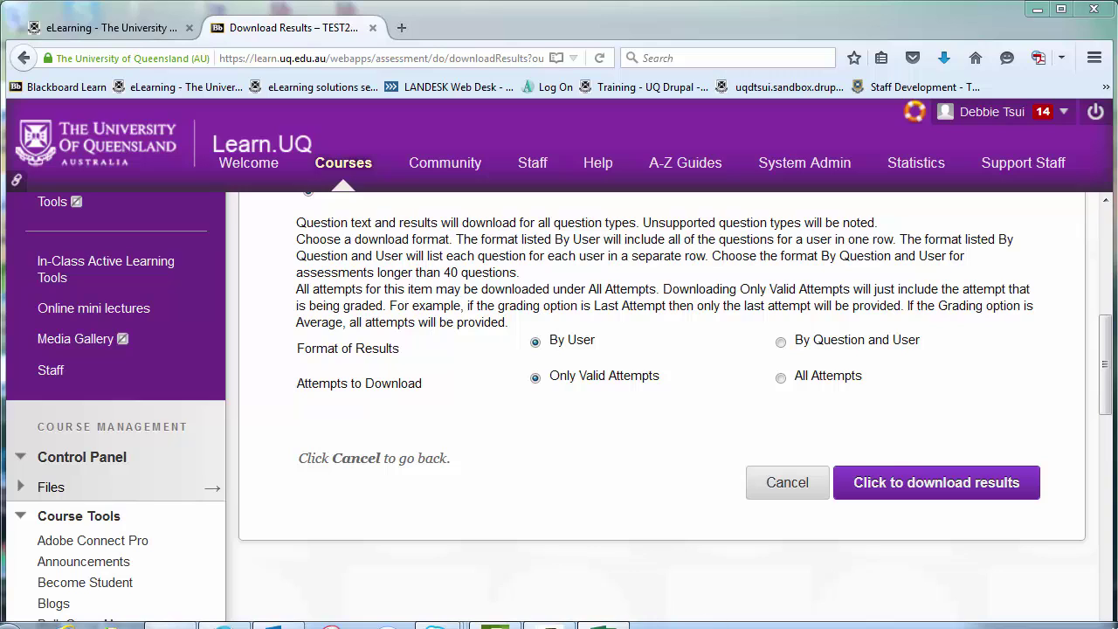
{"action": "left_click", "coordinate": [605, 626]}
{"action": "left_click", "coordinate": [612, 625]}
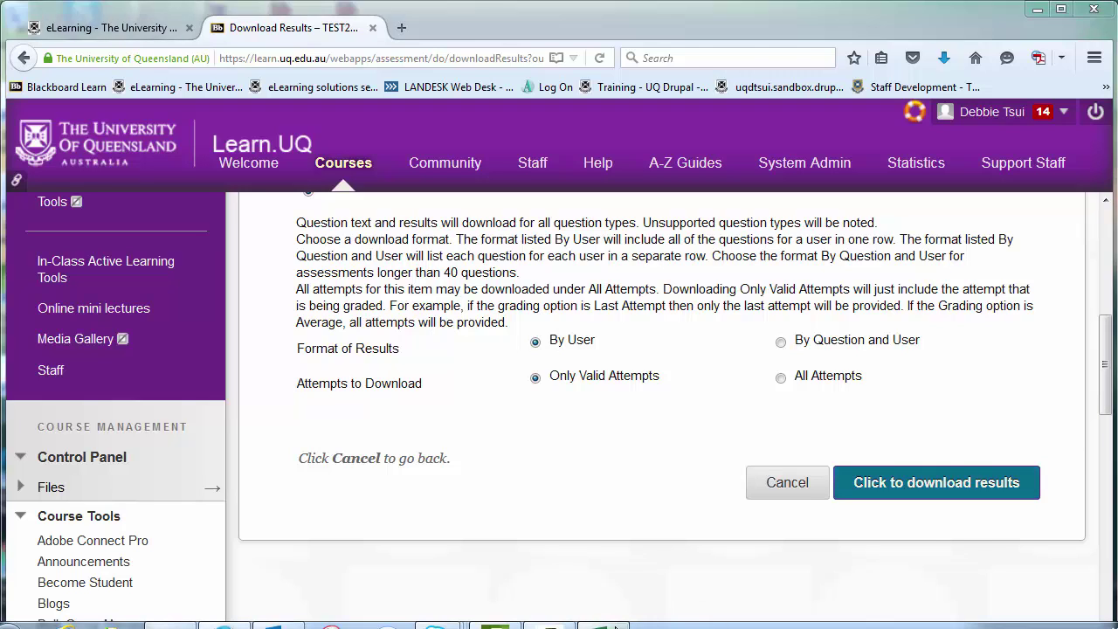